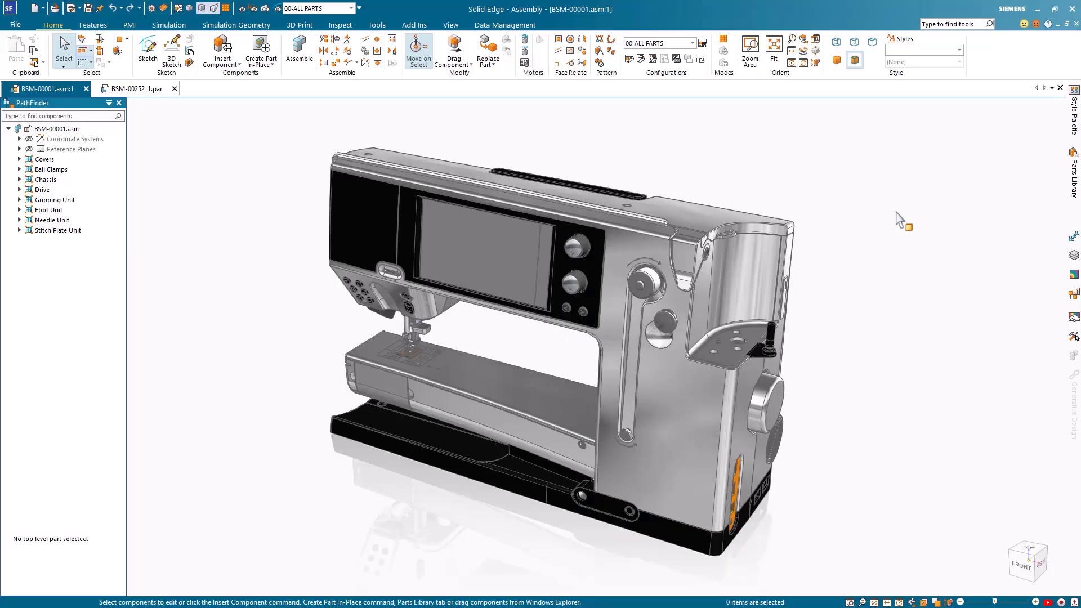
Apply the 01-Main Frame configuration to the sewing machine assembly.
click(692, 43)
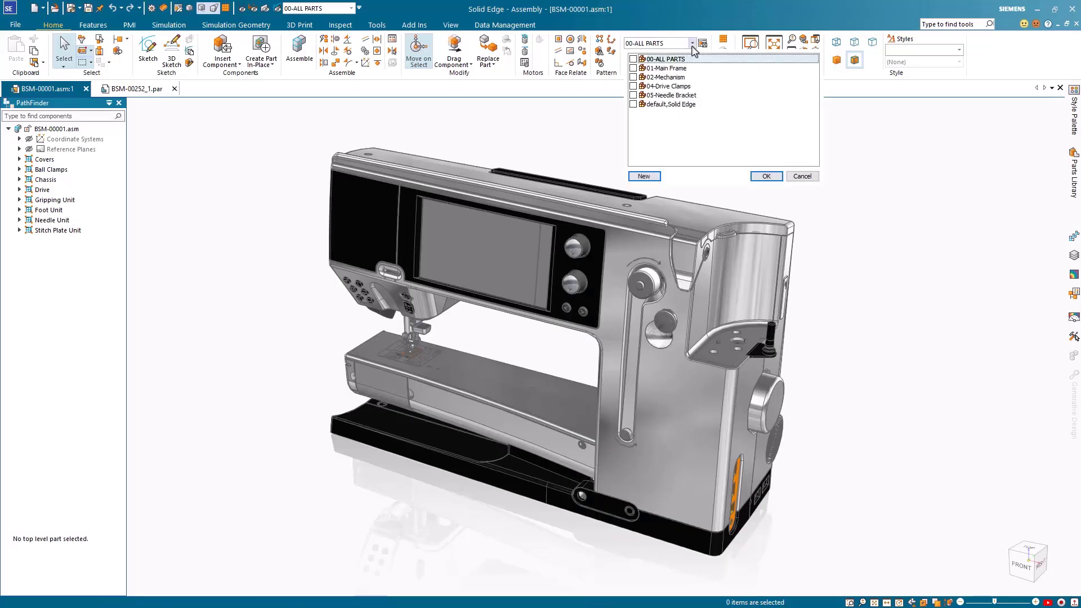
click(682, 68)
click(767, 176)
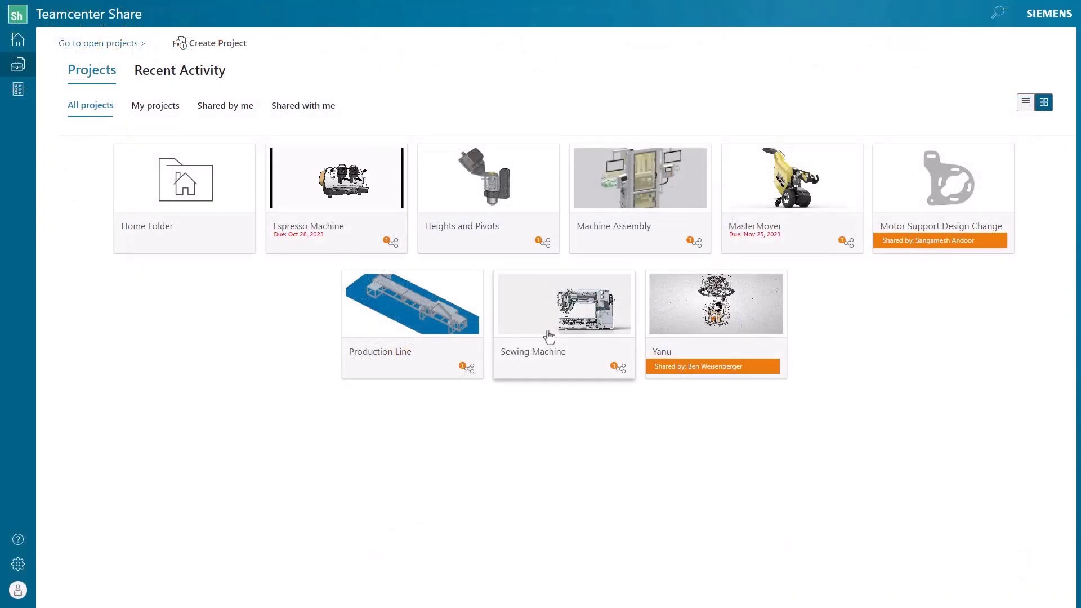
Open the Sewing Machine project's sharing settings and check the shared user's Owner access level.
click(584, 362)
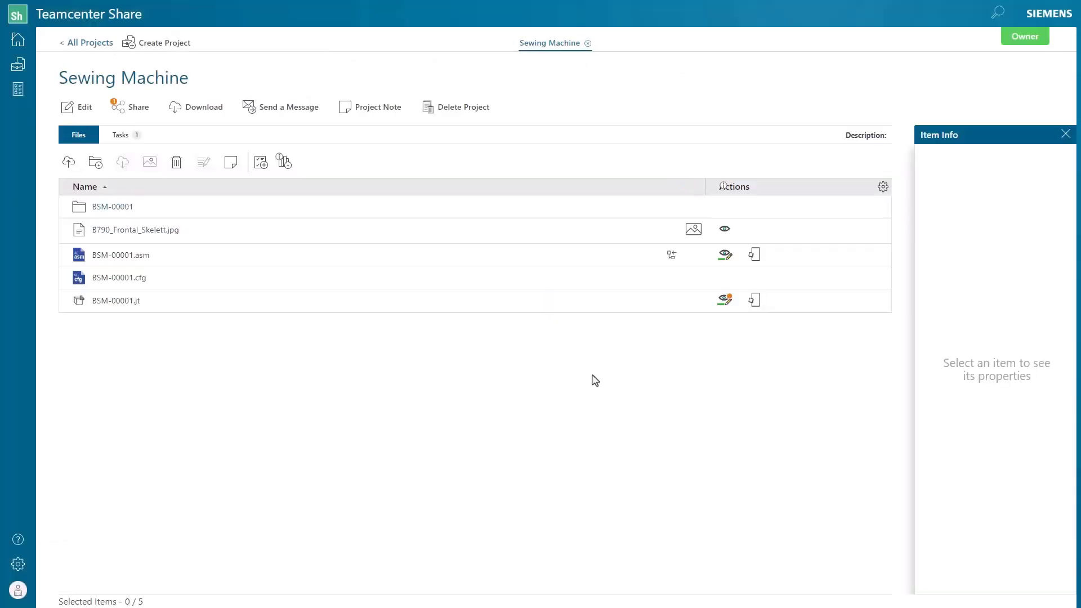
click(131, 107)
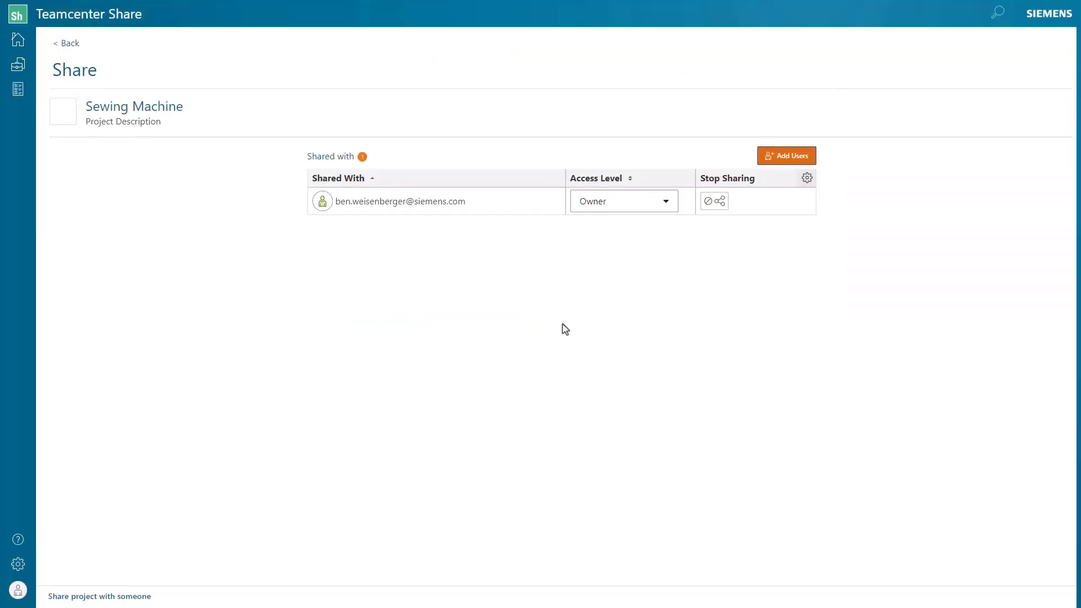
click(668, 207)
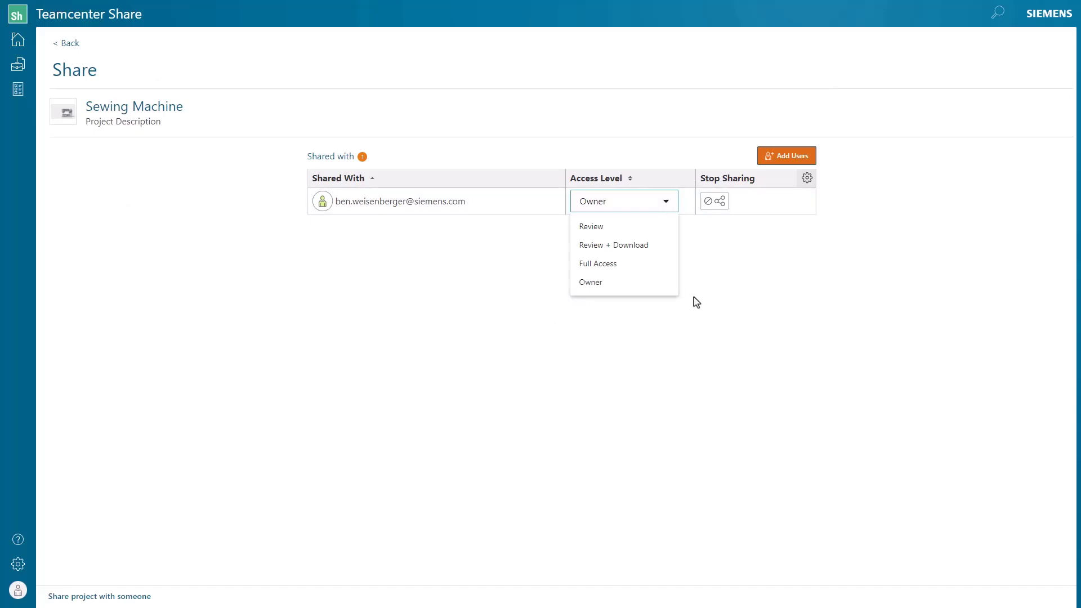
click(704, 321)
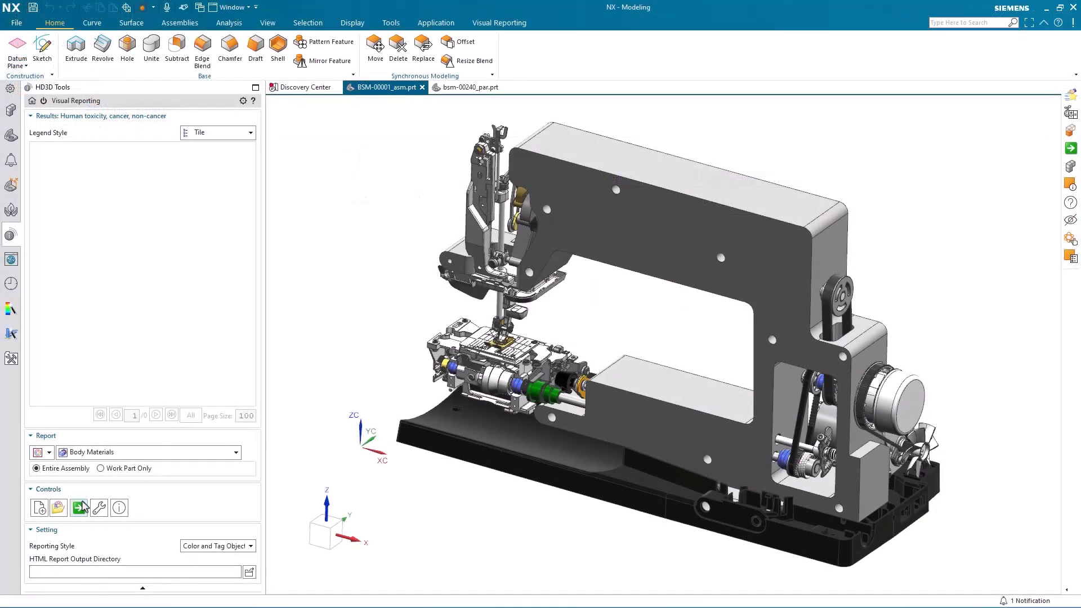
Activate, then clear, the Body Materials report, and open base part bsm-00240_par alone.
click(79, 508)
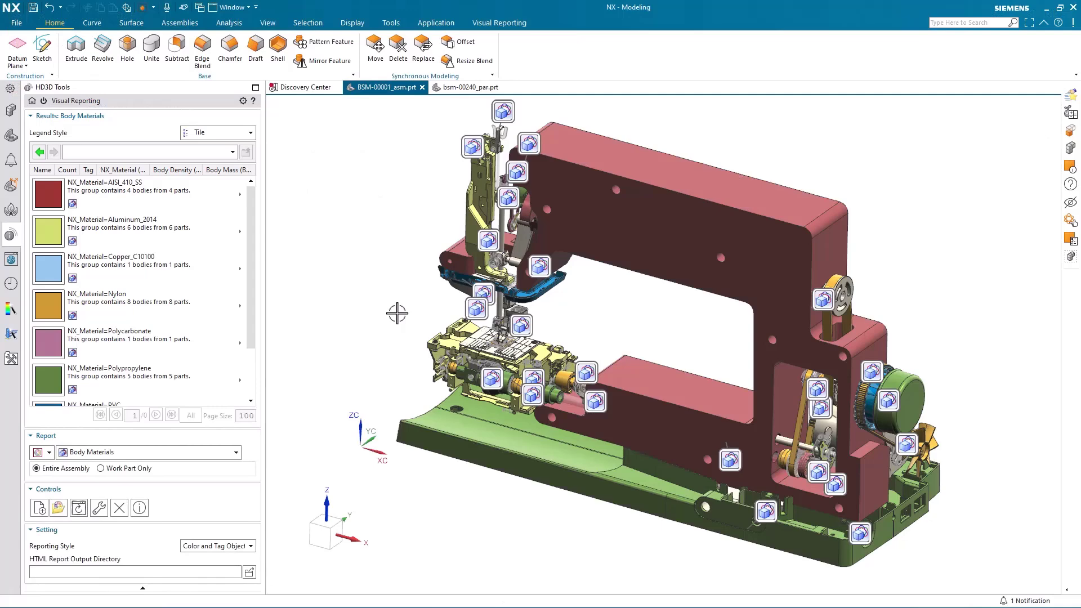
mouse_move(540, 267)
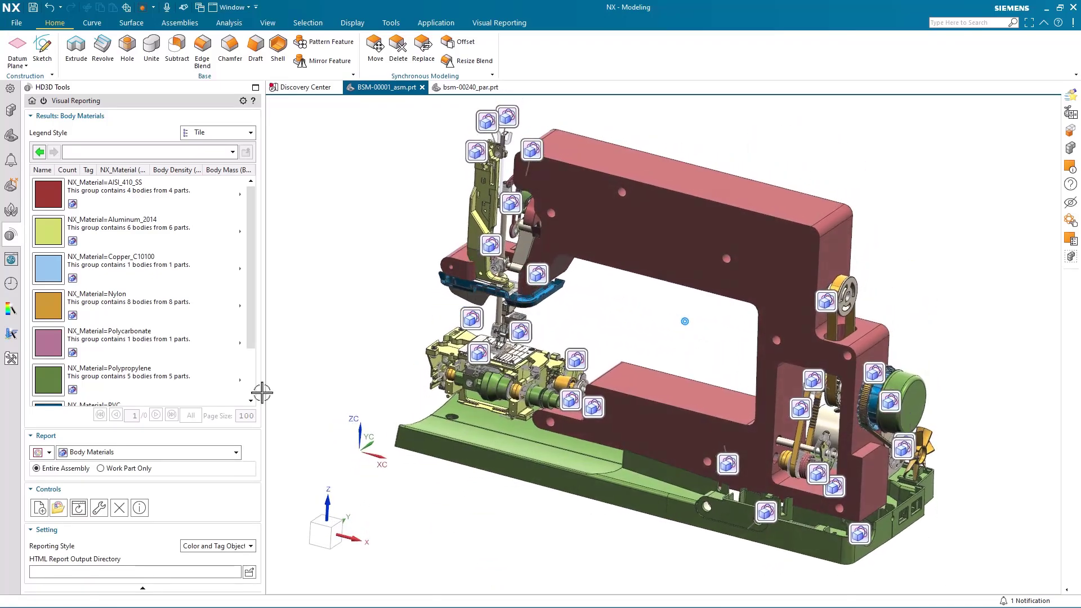
click(119, 508)
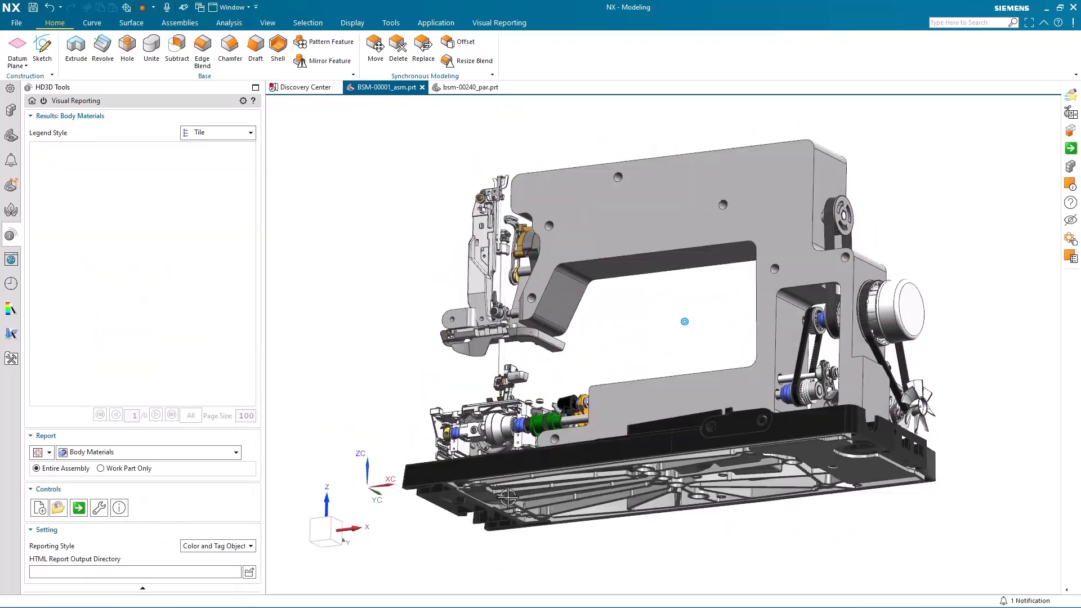
click(544, 469)
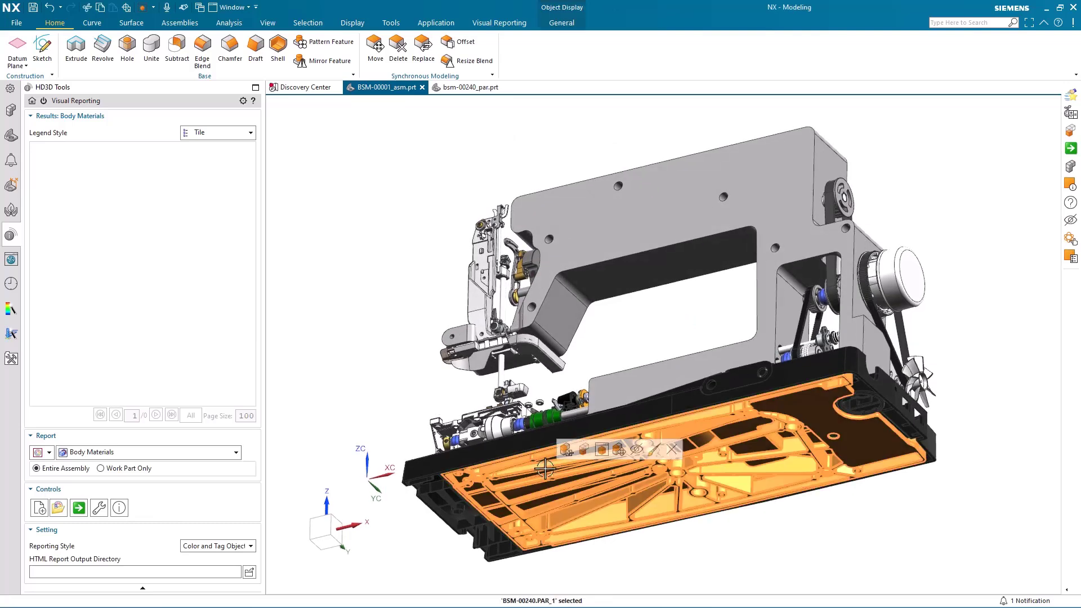
click(602, 449)
Calculate the base part's sustainability scores (8.88304 kg climate change total), then return to BSM-00001_asm.prt.
click(232, 24)
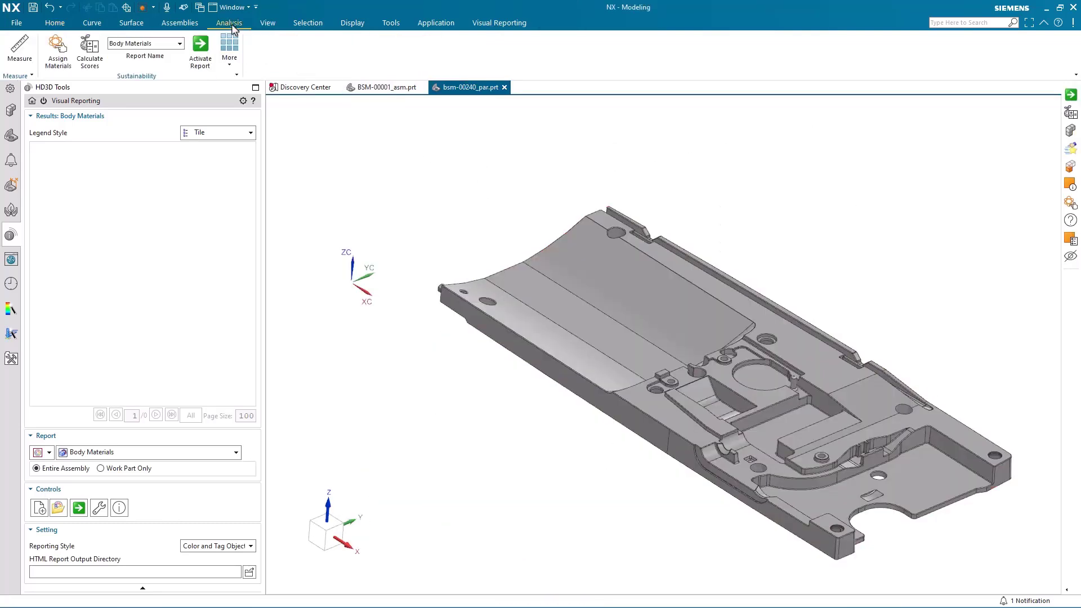
click(90, 62)
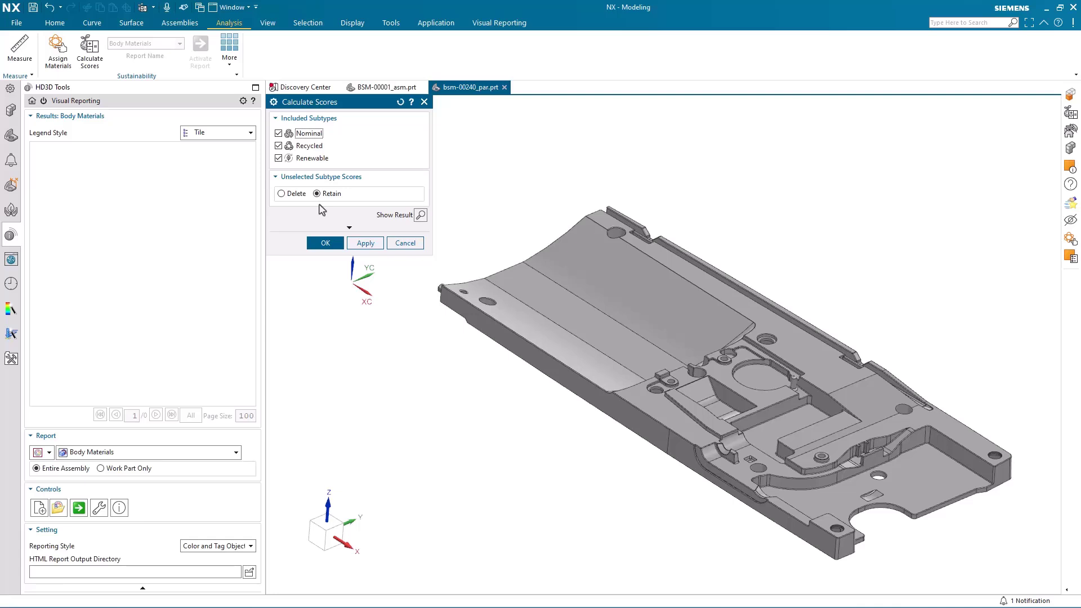
click(326, 242)
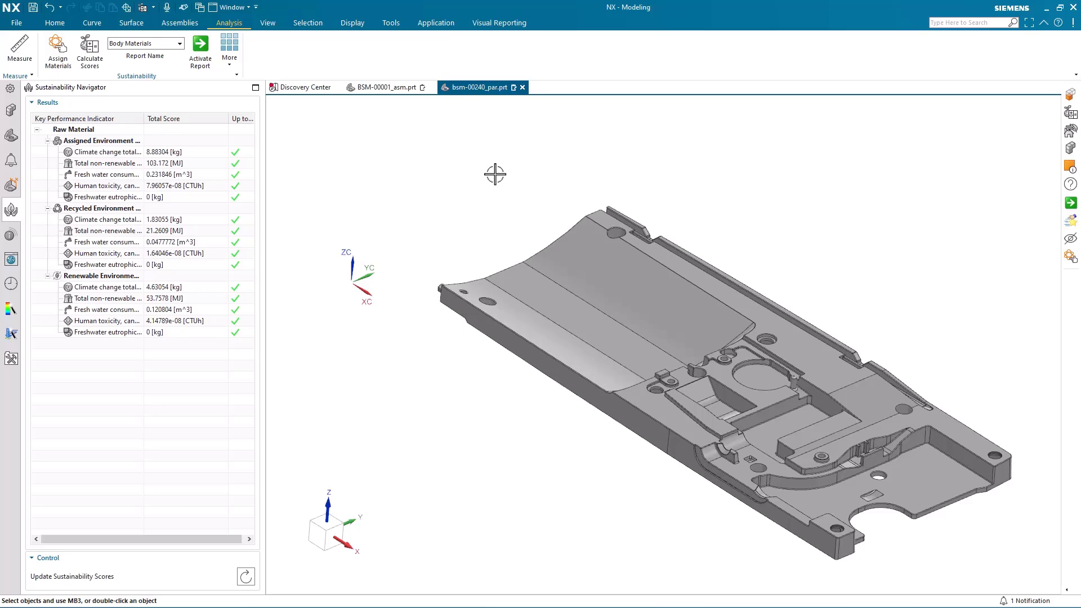
click(389, 88)
middle_drag(423, 236, 422, 235)
Colour the assembly with the Climate Change Total CO2 eq Score visual report.
click(10, 235)
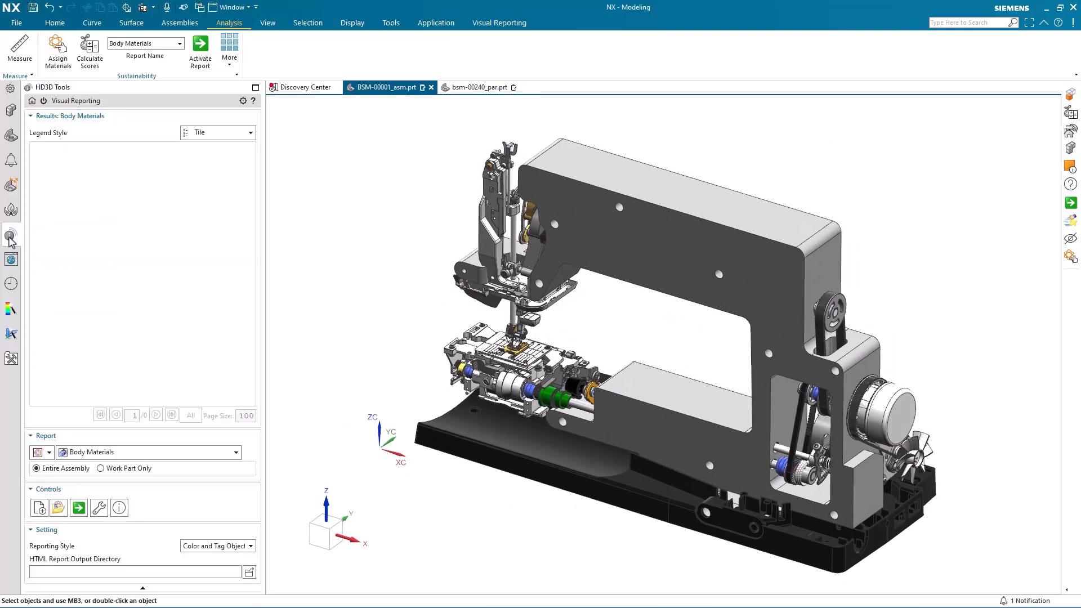
click(170, 458)
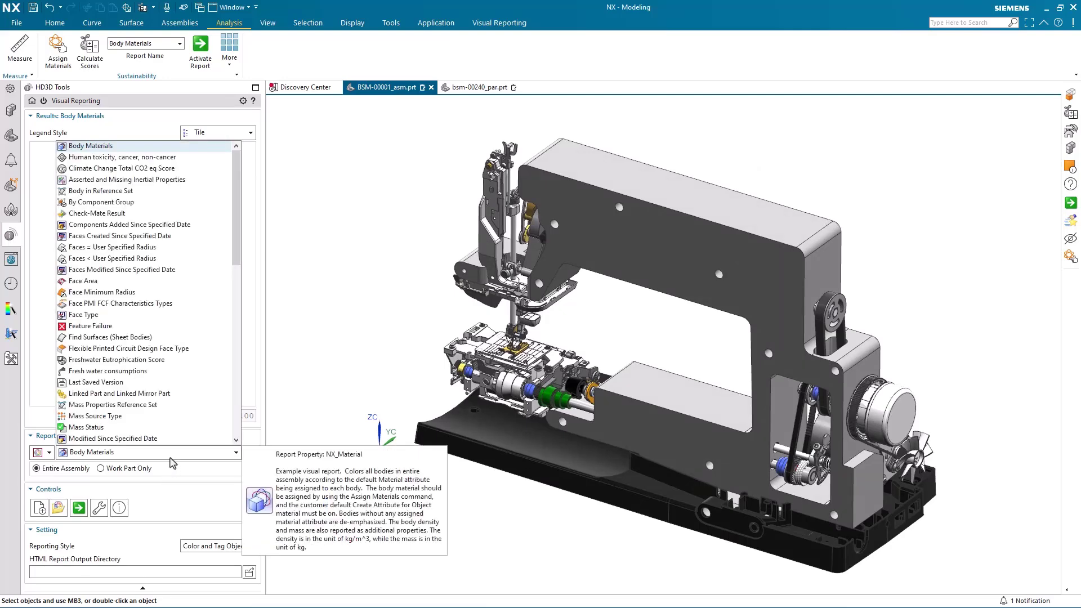
click(122, 168)
click(79, 508)
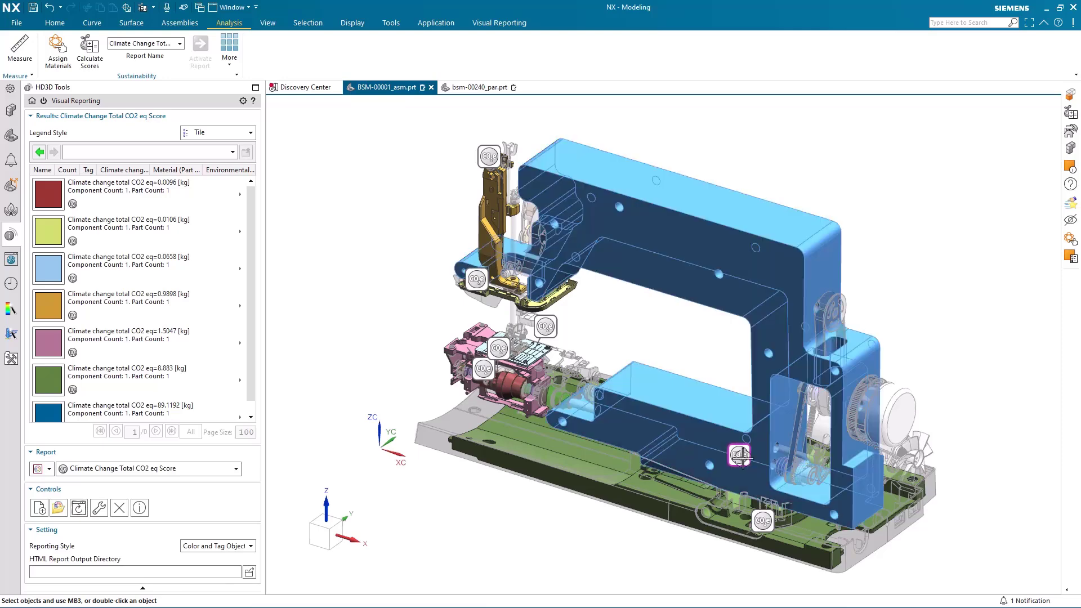
Switch the visual report to Human toxicity, cancer, non-cancer and activate it.
mouse_move(742, 457)
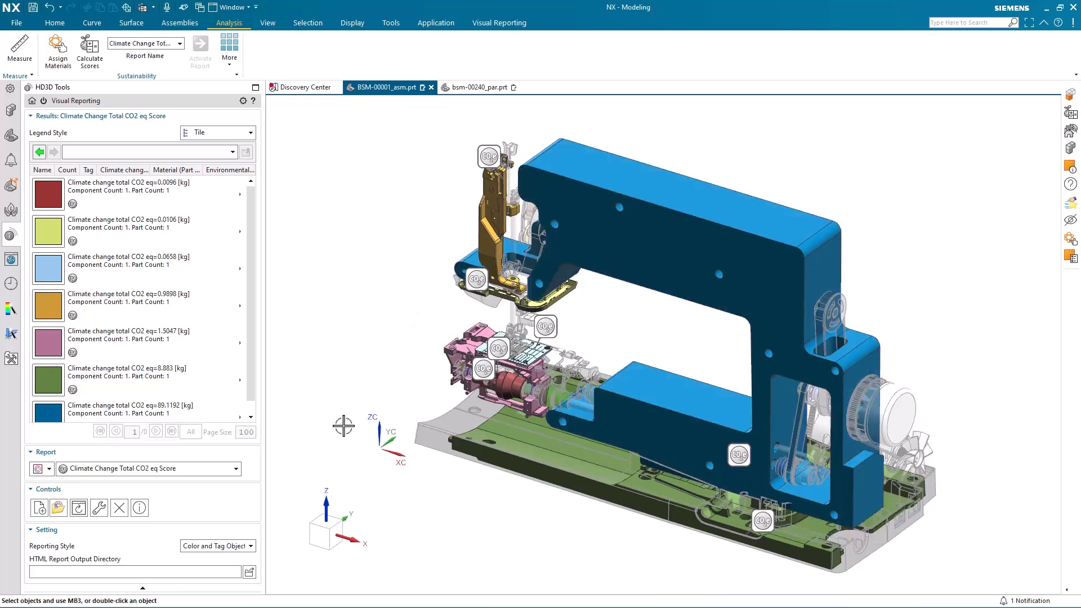
click(132, 468)
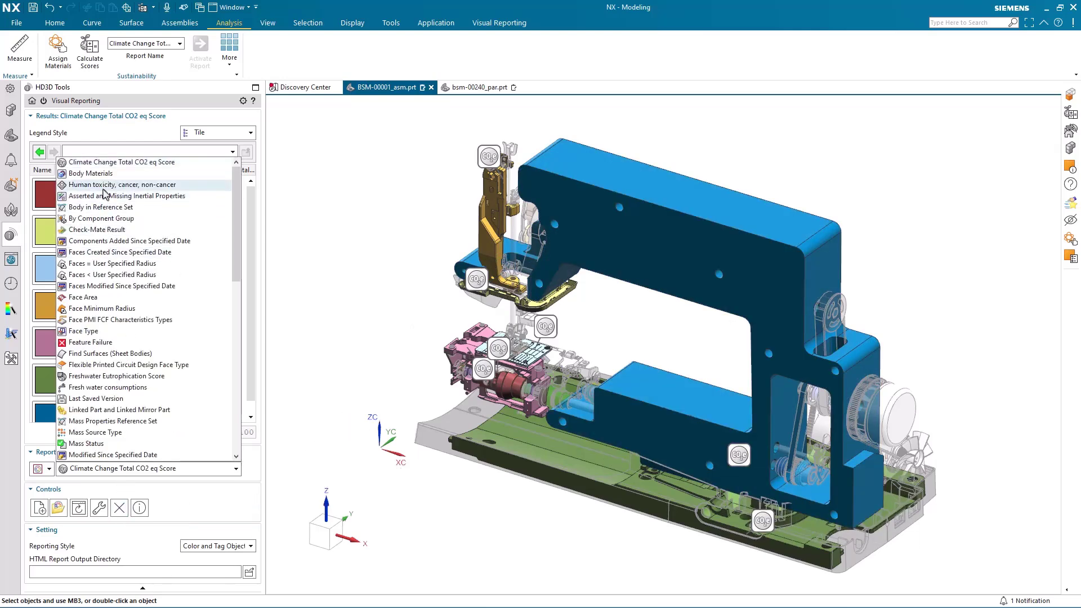
click(122, 184)
click(80, 510)
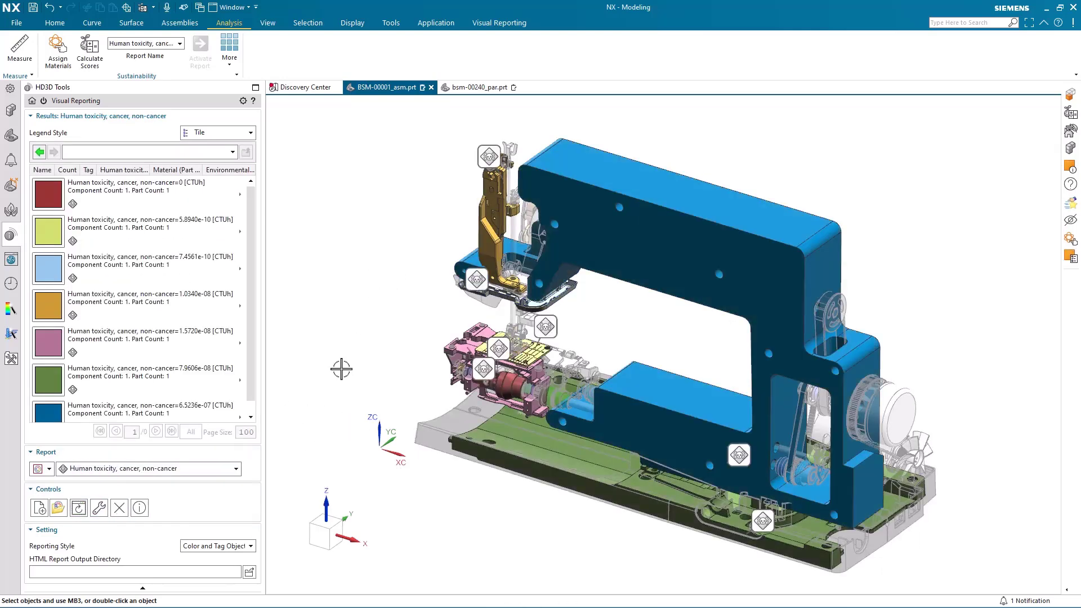
mouse_move(741, 456)
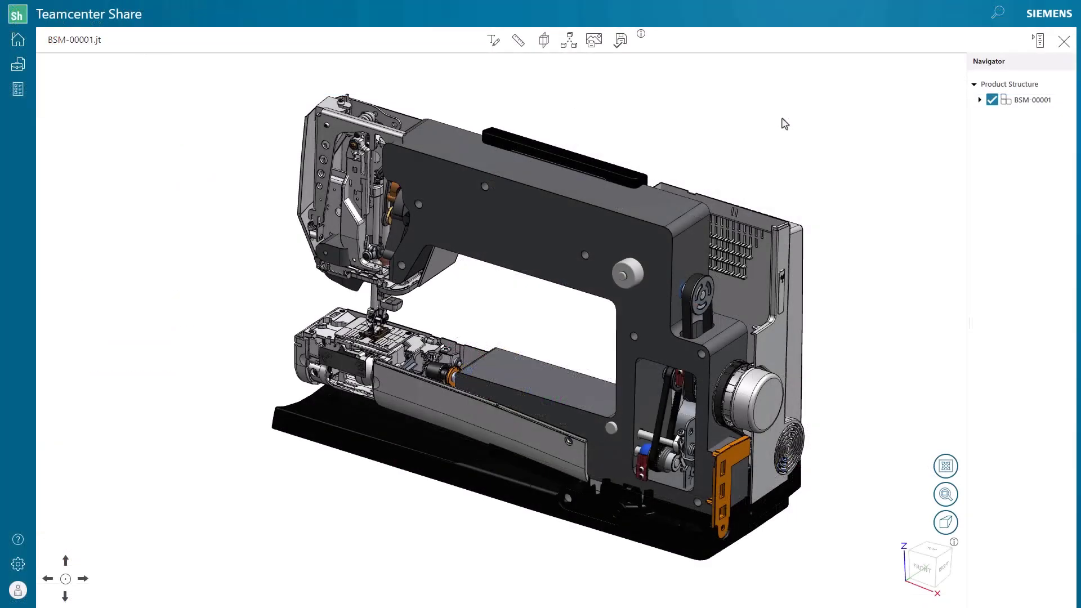
Circle the upper arm, note 'Reduce the weight of the chassis.', and save markup 'Reduce Weight'.
click(494, 40)
click(481, 66)
drag(510, 165, 618, 304)
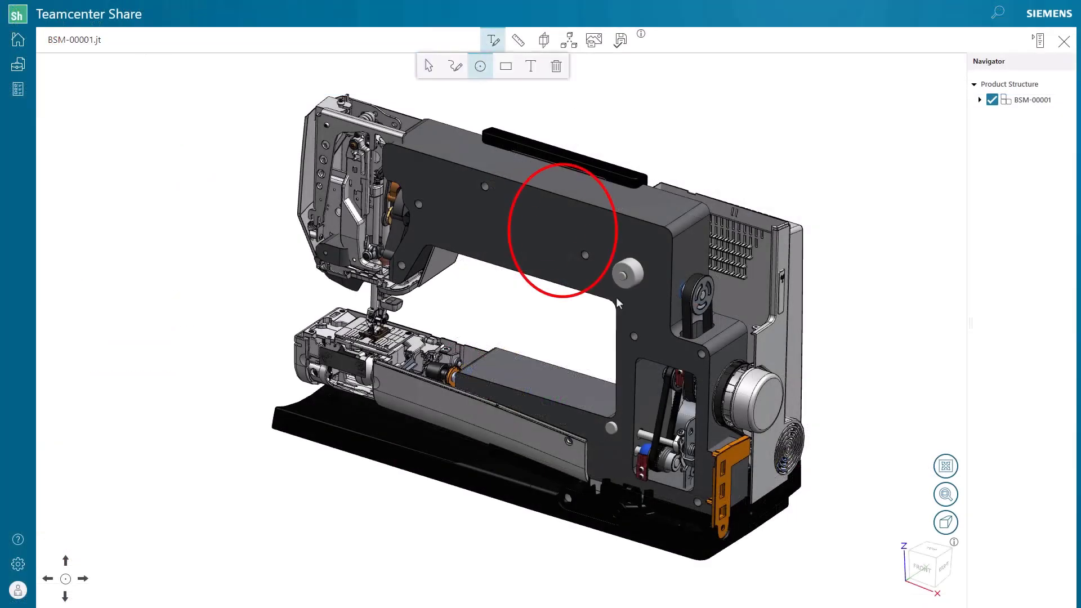
click(530, 66)
click(689, 139)
text(Reduce the weight of the chassis.)
click(621, 41)
text(Reduce Weight)
key(Return)
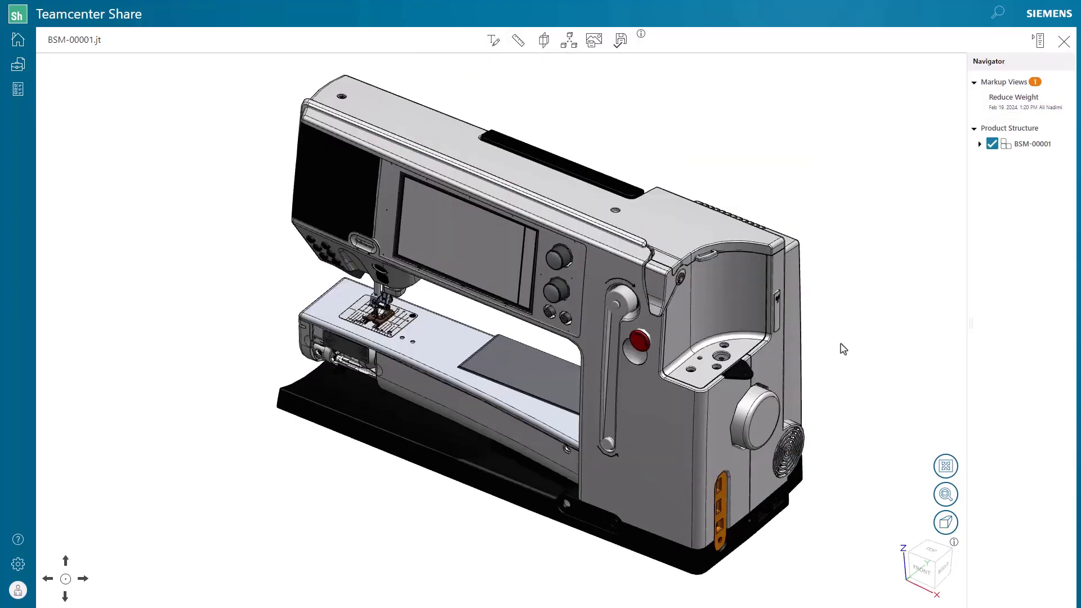
Box the underside chassis, note 'Use lighter weight material', and save markup 'Change Material'.
drag(845, 345, 677, 300)
click(505, 65)
drag(549, 307, 744, 442)
click(530, 66)
click(851, 321)
text(Use lighter weight material)
click(620, 39)
text(Change Material)
key(Return)
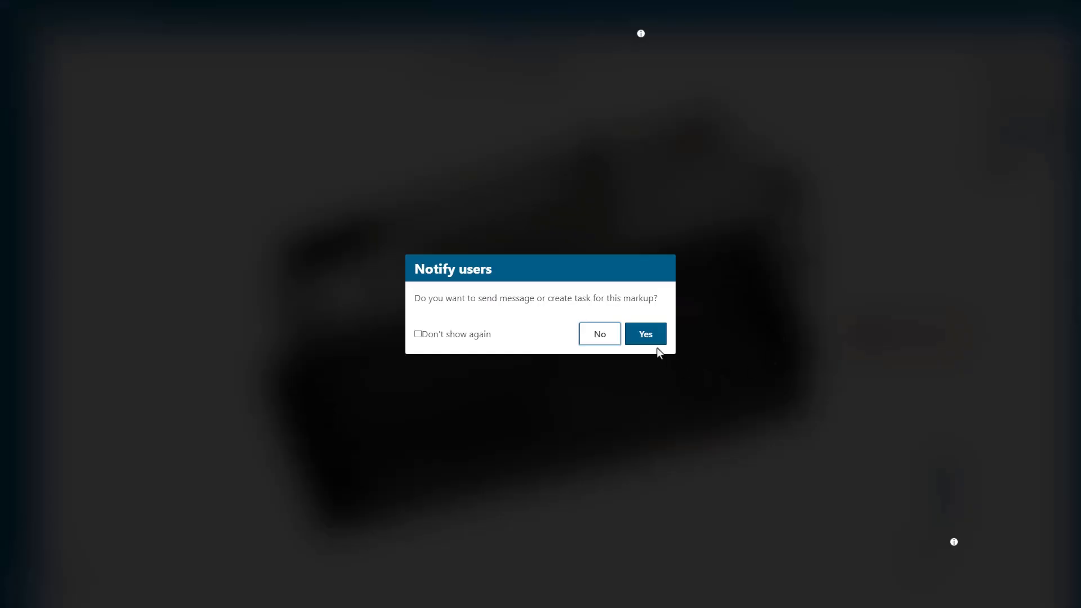
Notify project members and draft task 'Sustainability Changes' assigned to a project member.
click(654, 341)
click(430, 198)
text(Be)
click(427, 231)
key(shift+Tab)
text(Sustainability Changes)
click(440, 305)
Describe the task 'Make the needed changes to the design', set 2-Important, due 3/7/2024, create it.
text(Make the needed changes to the design)
click(463, 377)
click(451, 400)
click(566, 378)
click(632, 124)
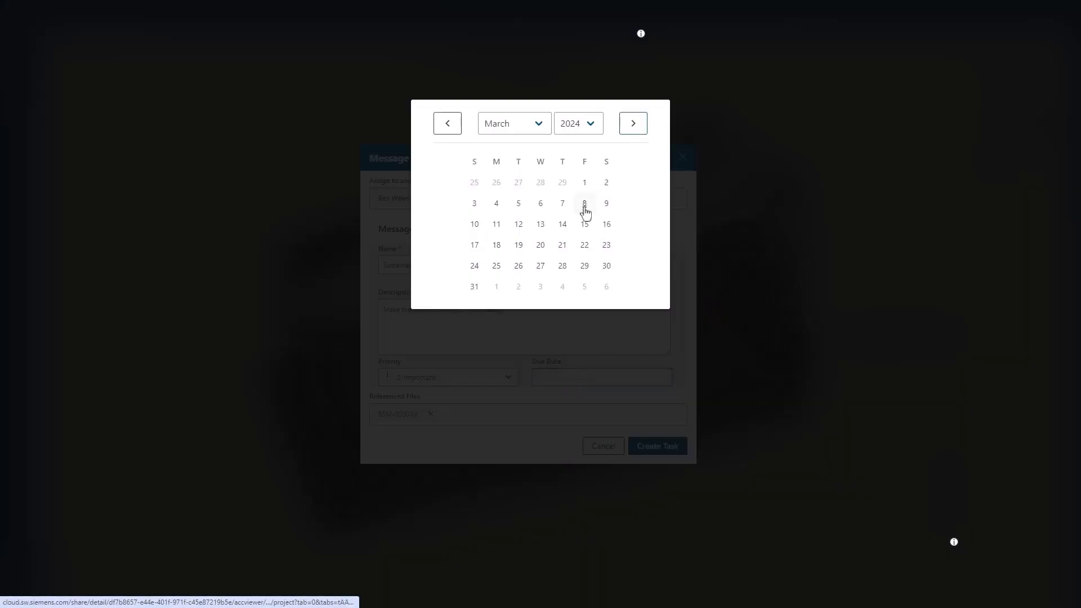
click(562, 204)
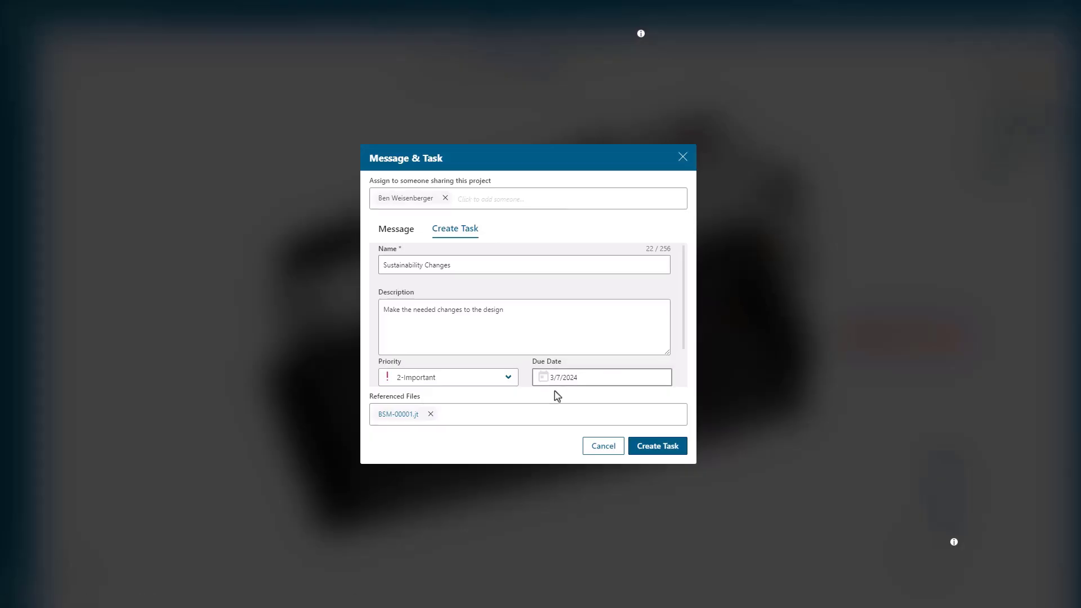
click(662, 454)
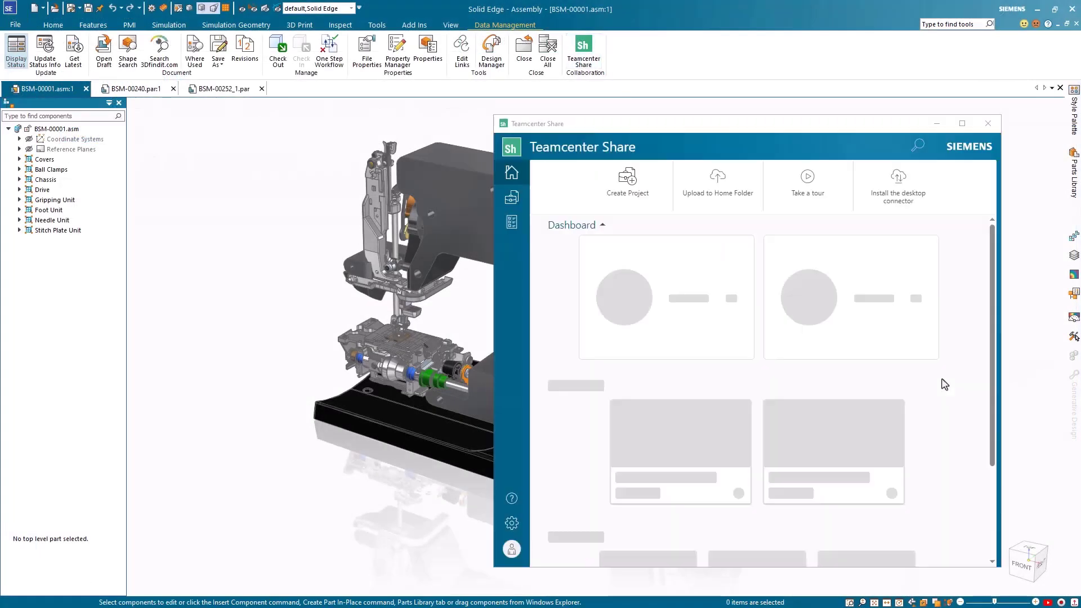
View the Change Material markup on BSM-00001.jt in the Sewing Machine project, then close the viewer.
click(601, 445)
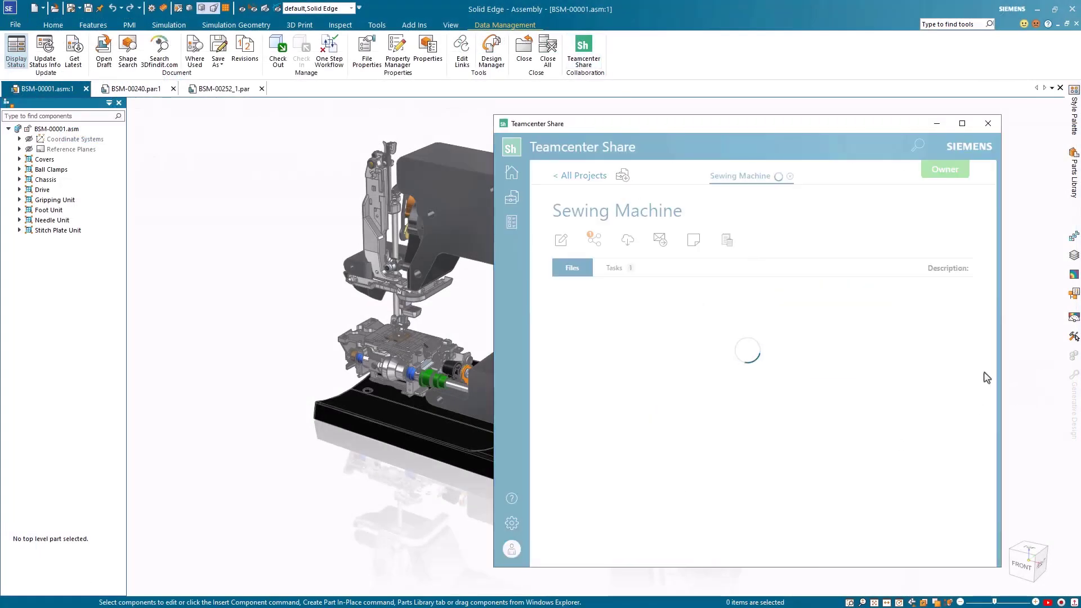
click(760, 434)
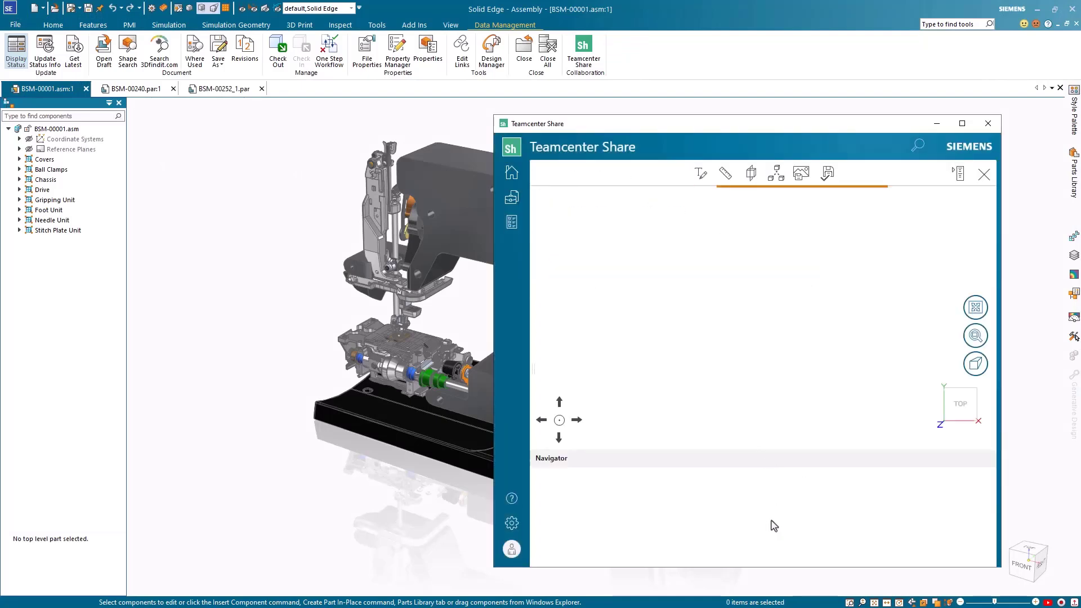
click(605, 531)
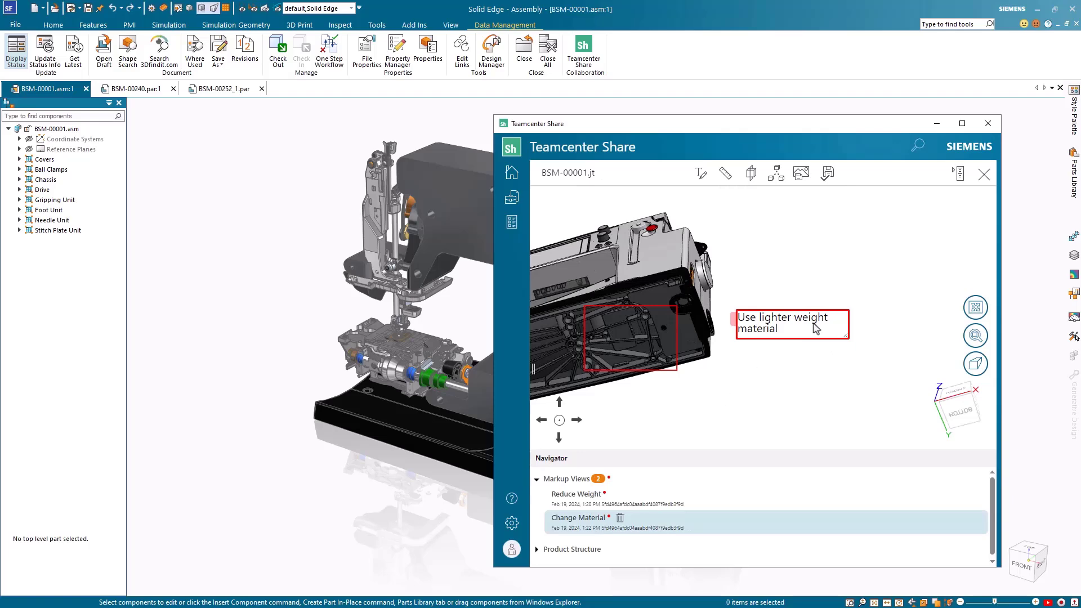
click(988, 123)
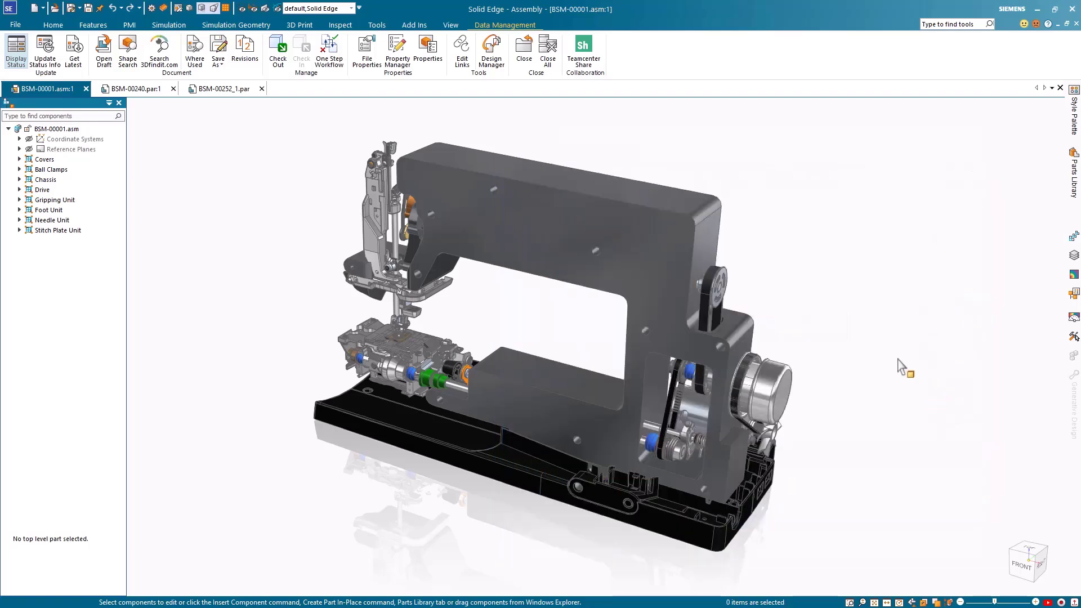
Change the chassis plate BSM-00240.par material from Steel to Aluminum_2014.
click(714, 419)
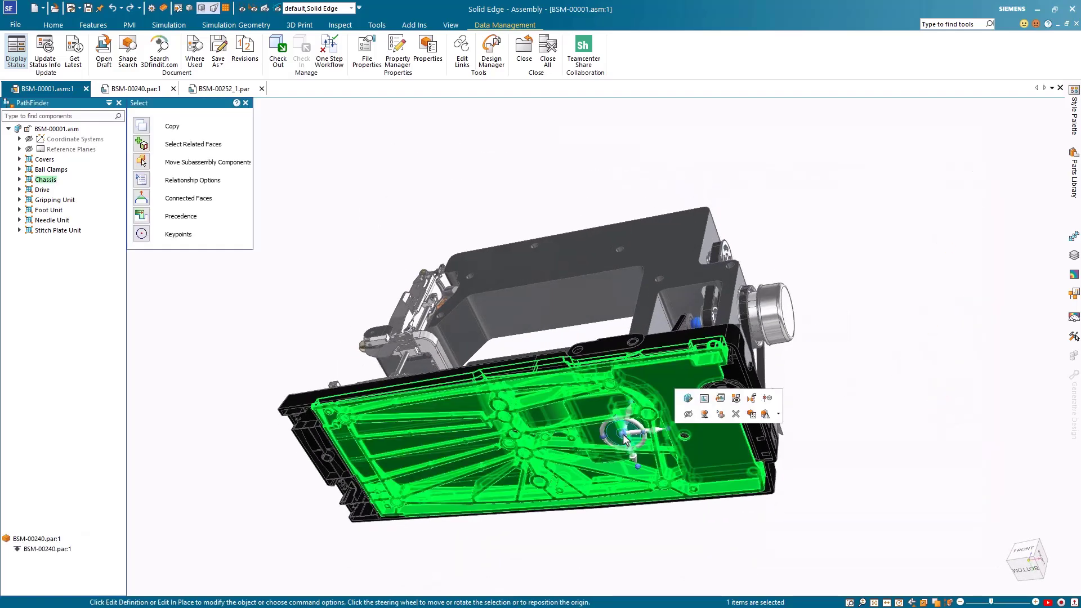
click(719, 400)
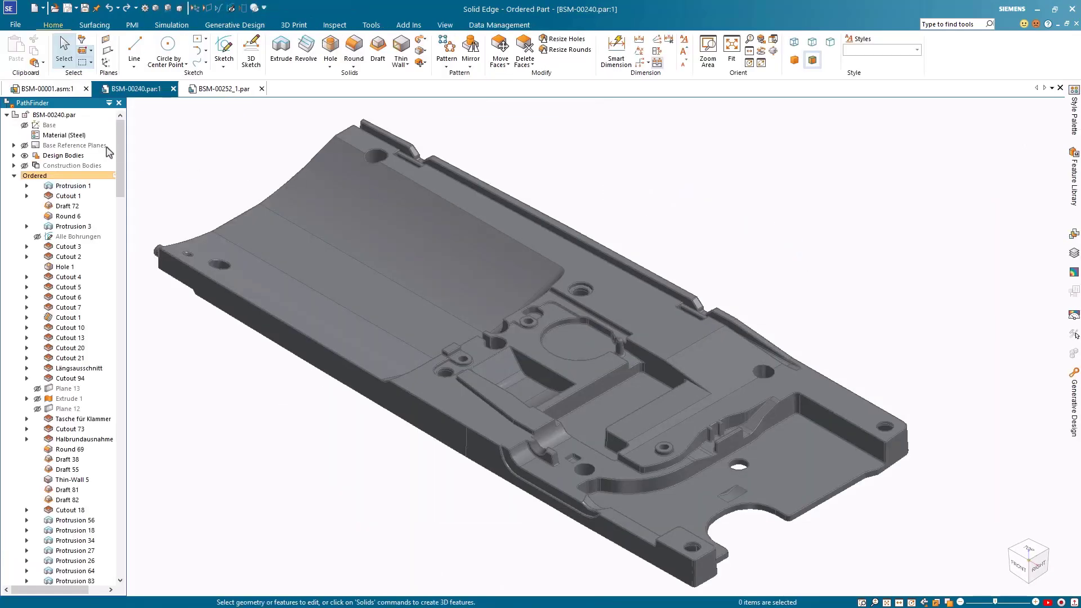
right_click(73, 138)
click(90, 170)
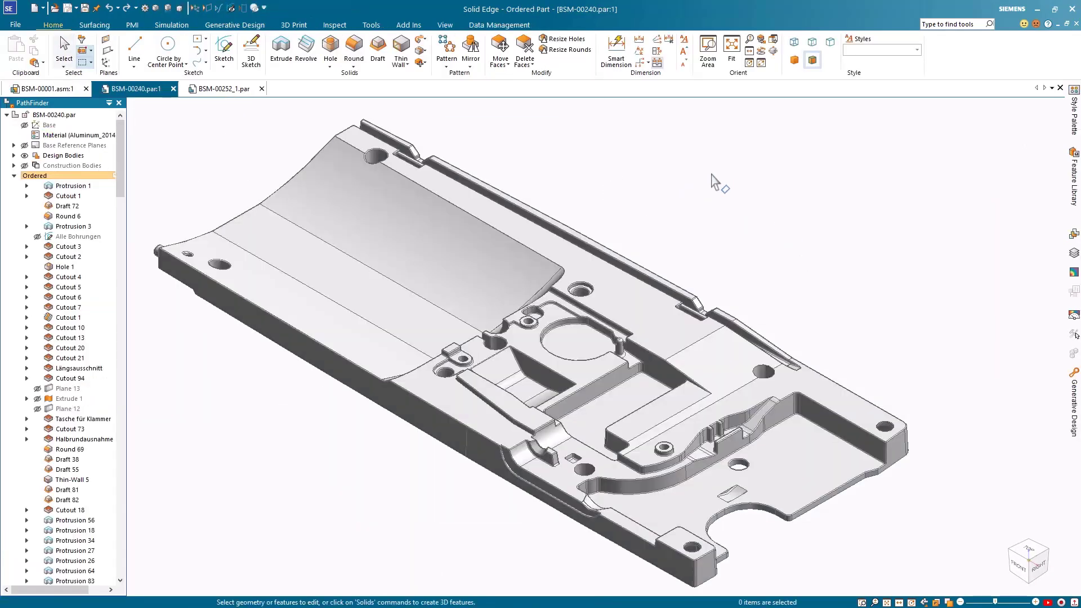
Set the BSM-00252_1.par generative study's mass reduction to 33.
click(226, 89)
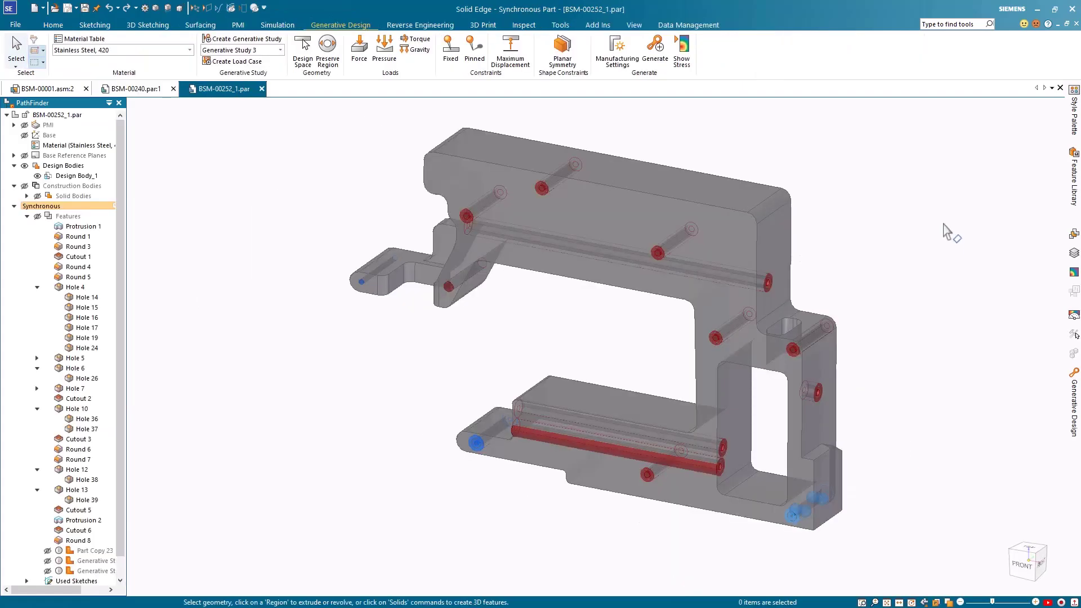
click(1073, 395)
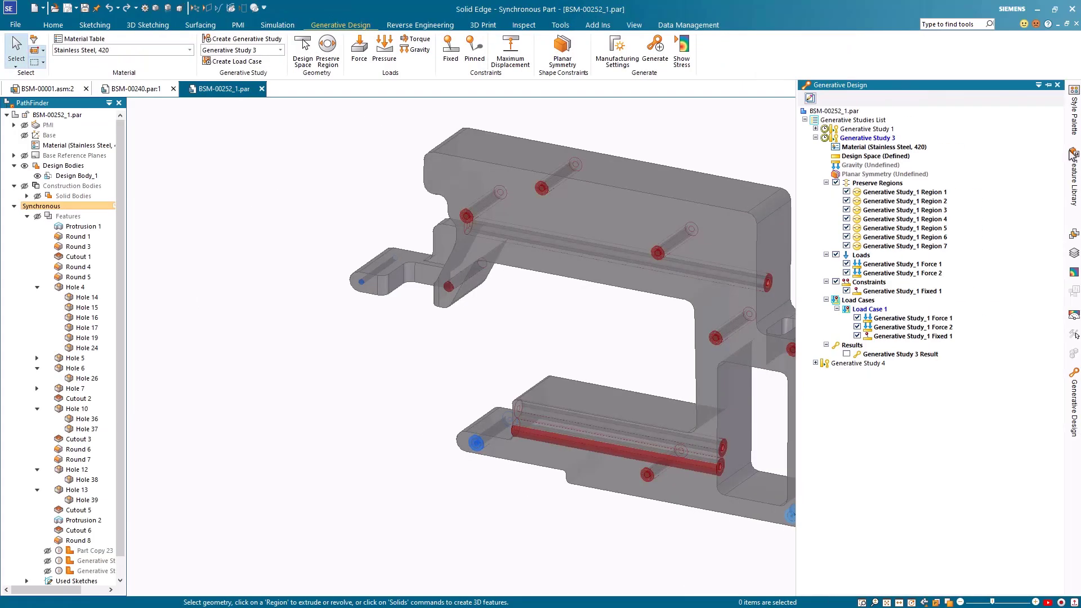
click(1048, 85)
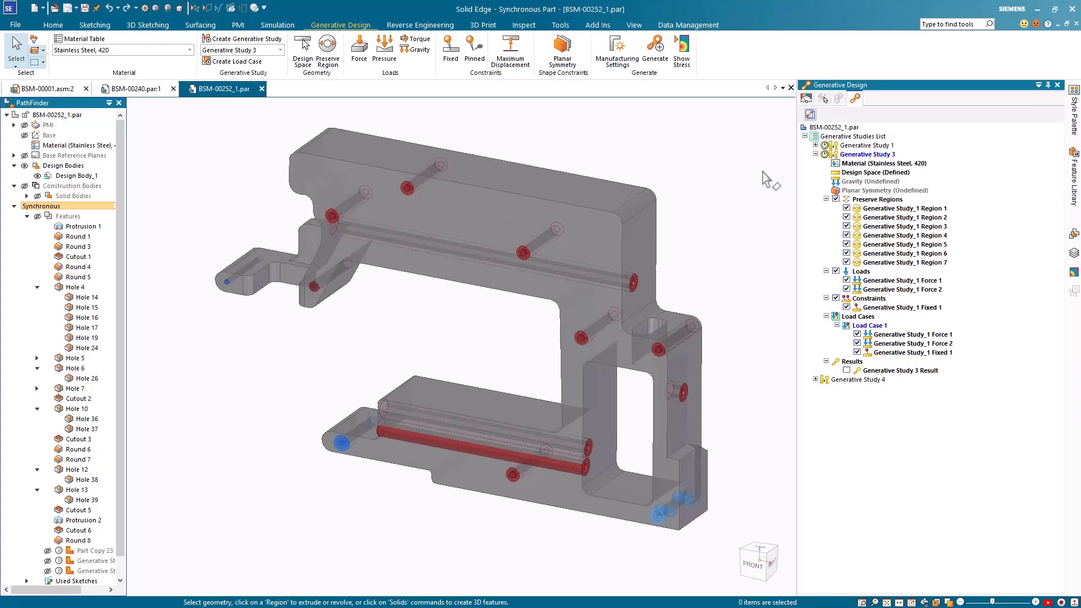
click(655, 49)
drag(603, 269, 554, 275)
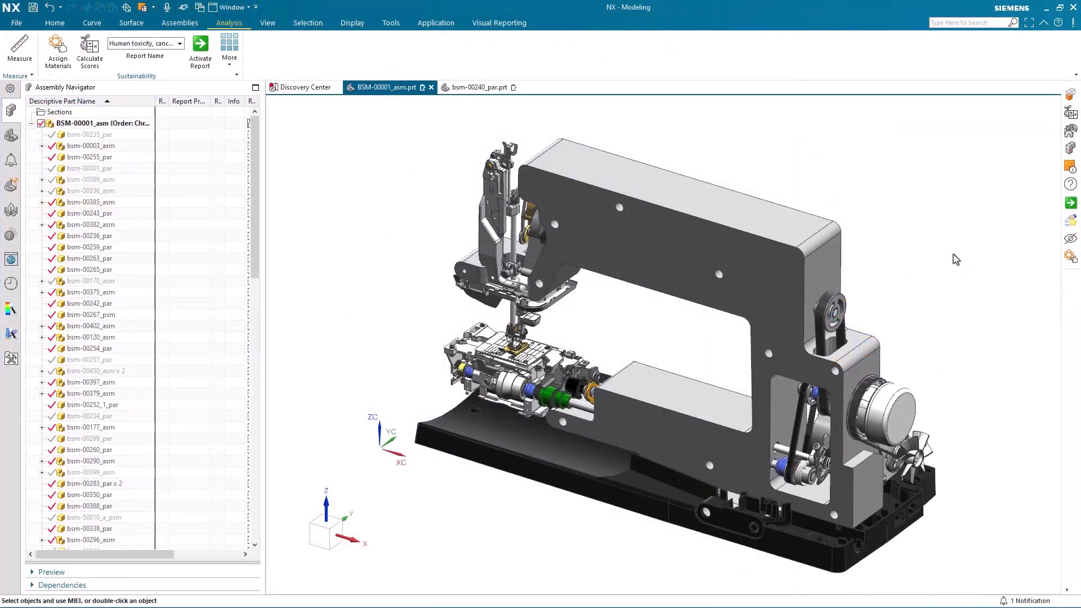
Respecify BSM-00001_asm to the redesigned Solid Edge file, then open frame bsm-00252_1_par.
right_click(92, 124)
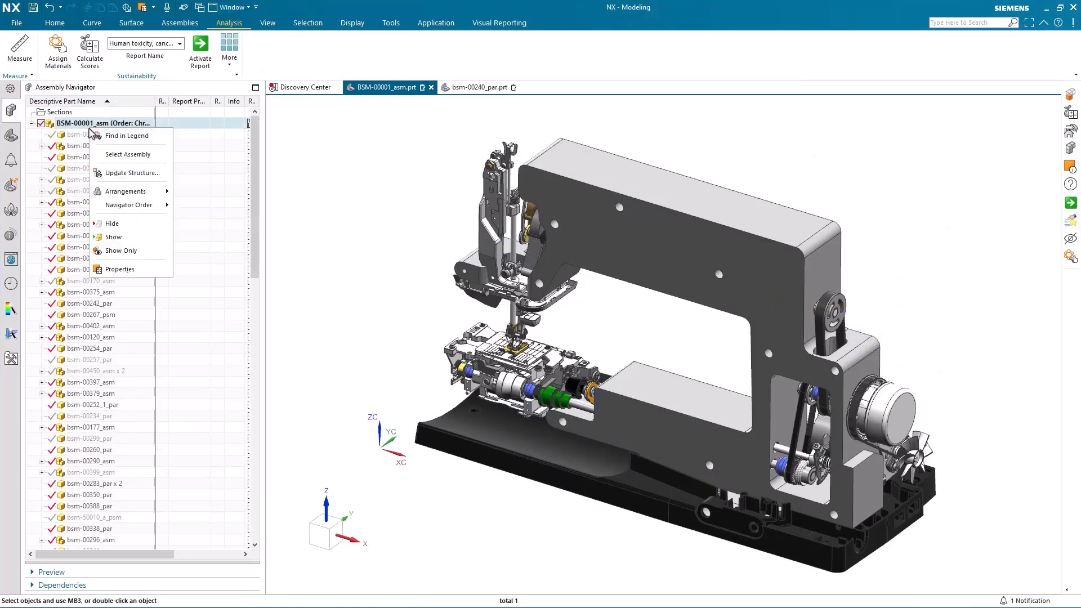
click(146, 264)
click(461, 502)
click(625, 353)
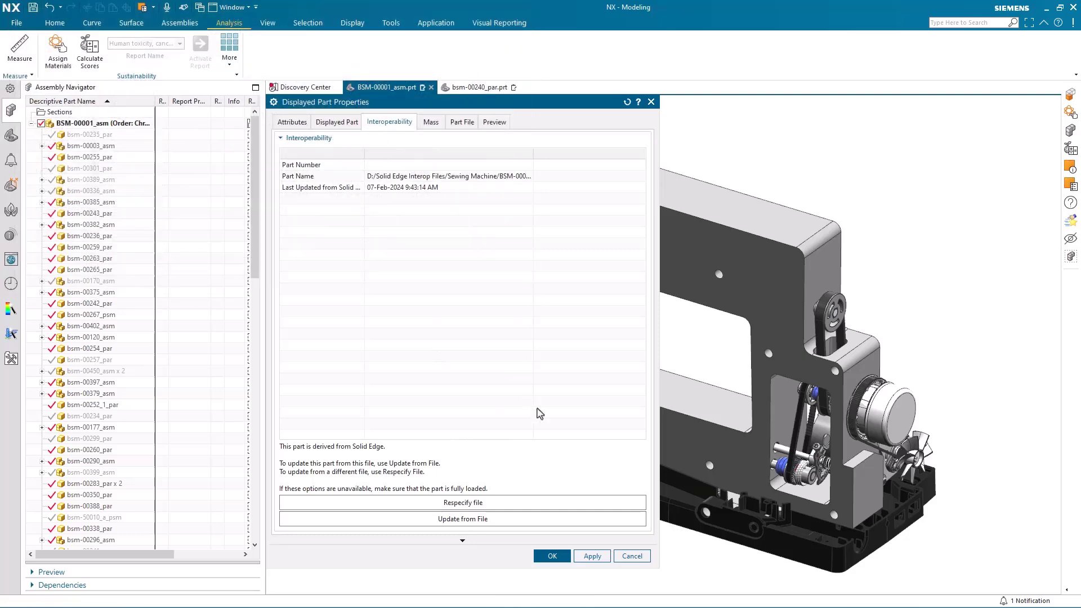
click(1010, 369)
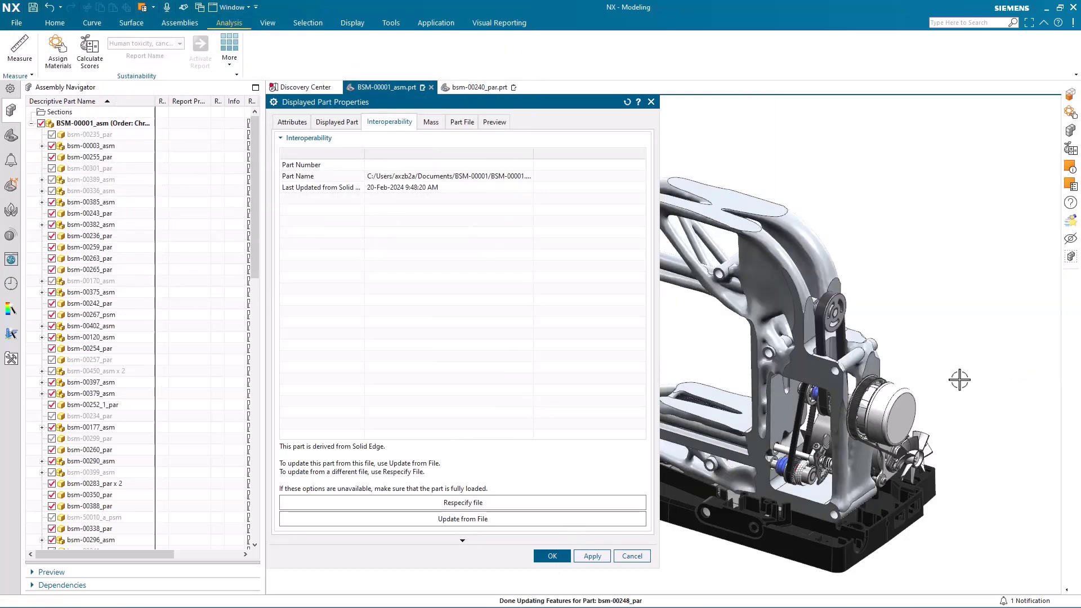
click(554, 558)
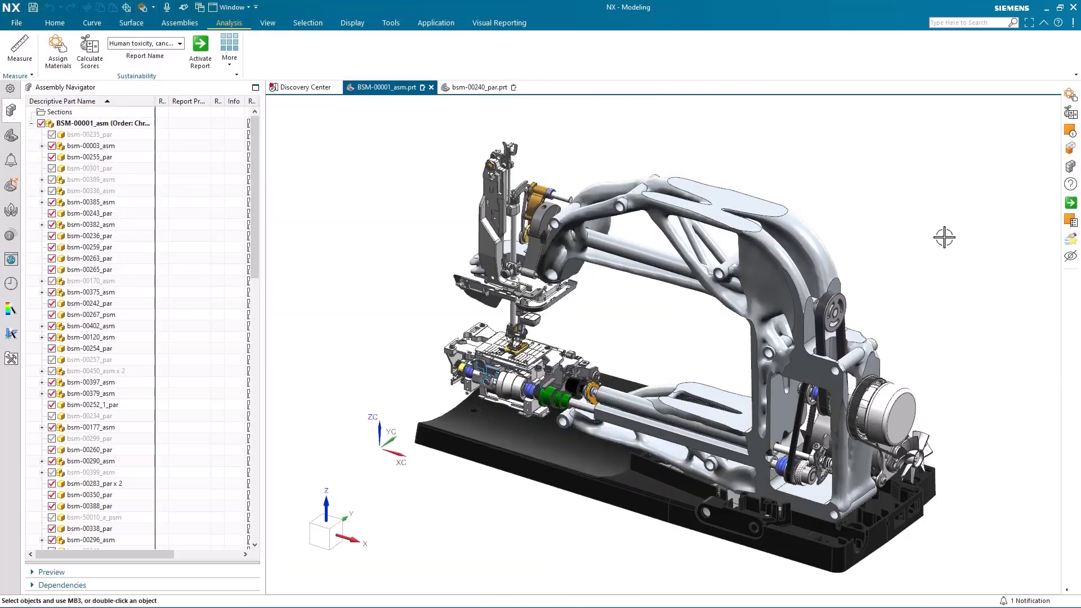
click(758, 268)
click(782, 247)
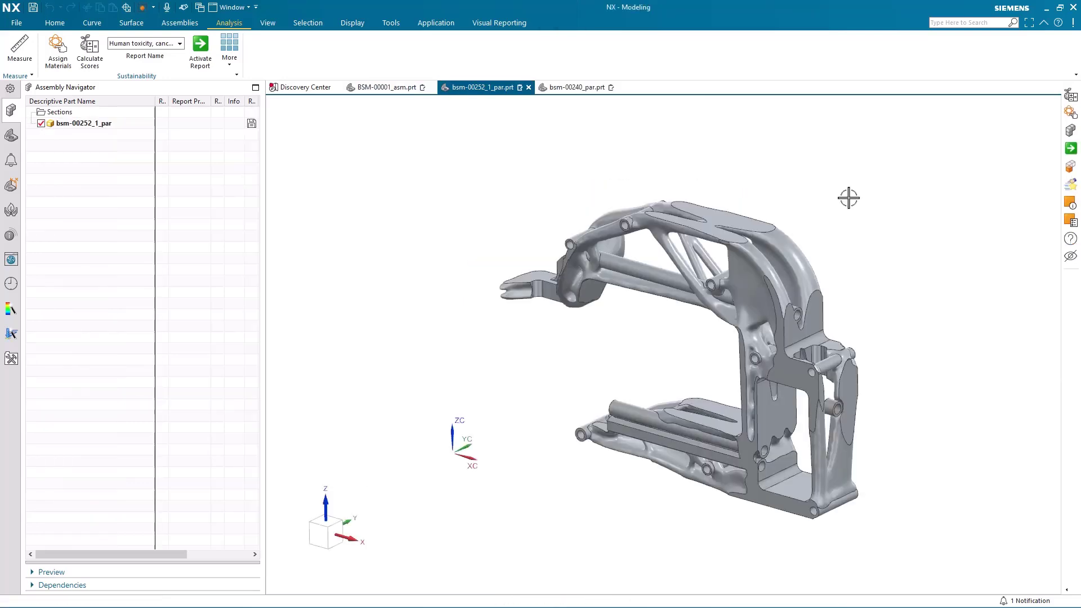
Calculate the frame's sustainability scores, then update bsm-00240_par's scores to 23.3458 kg CO2.
click(89, 52)
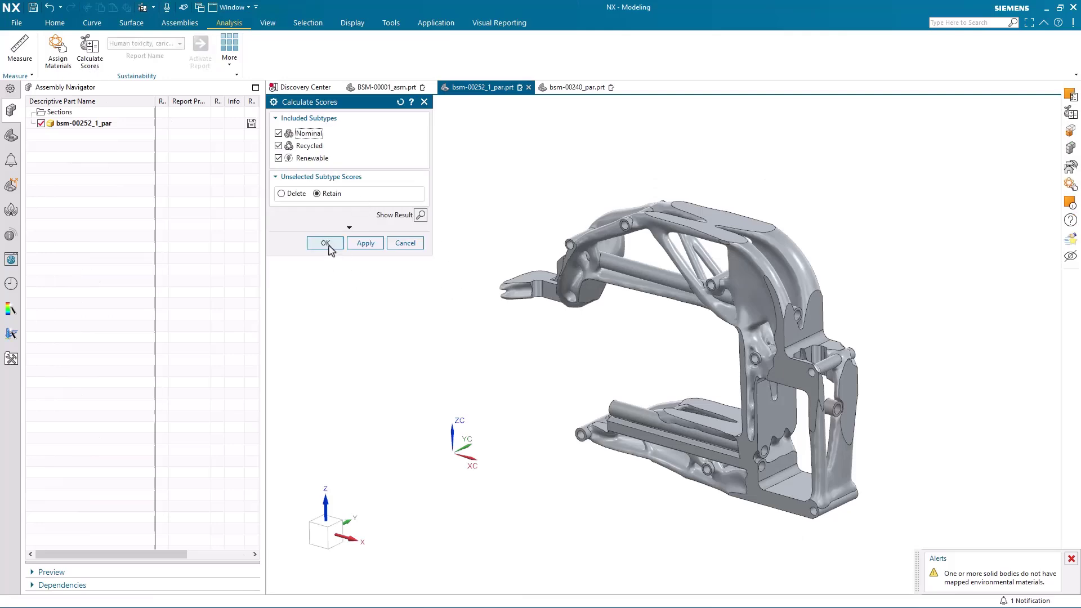
click(330, 248)
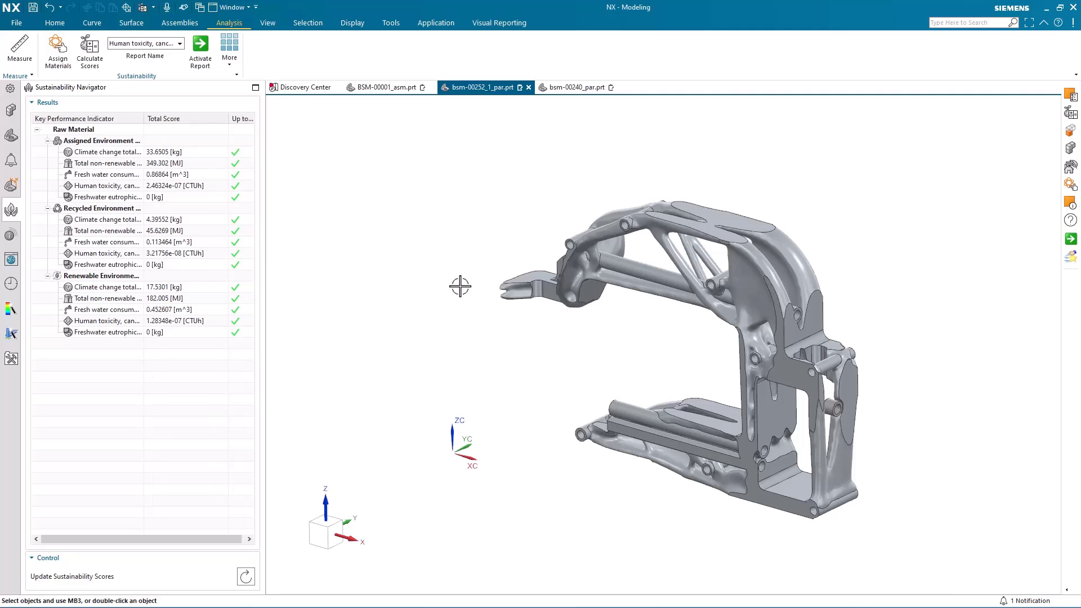
click(577, 88)
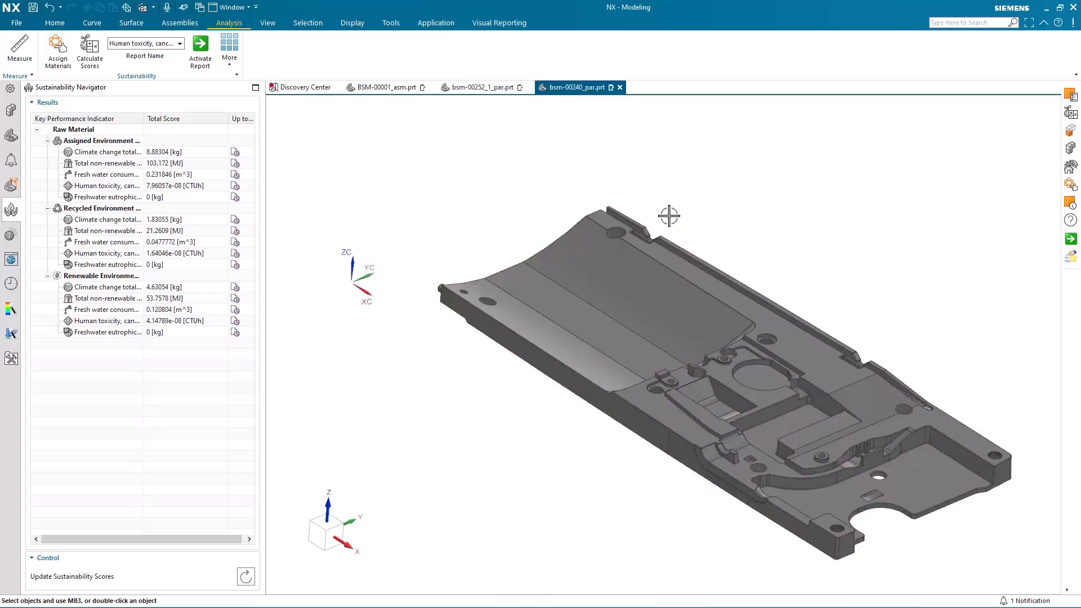
click(246, 577)
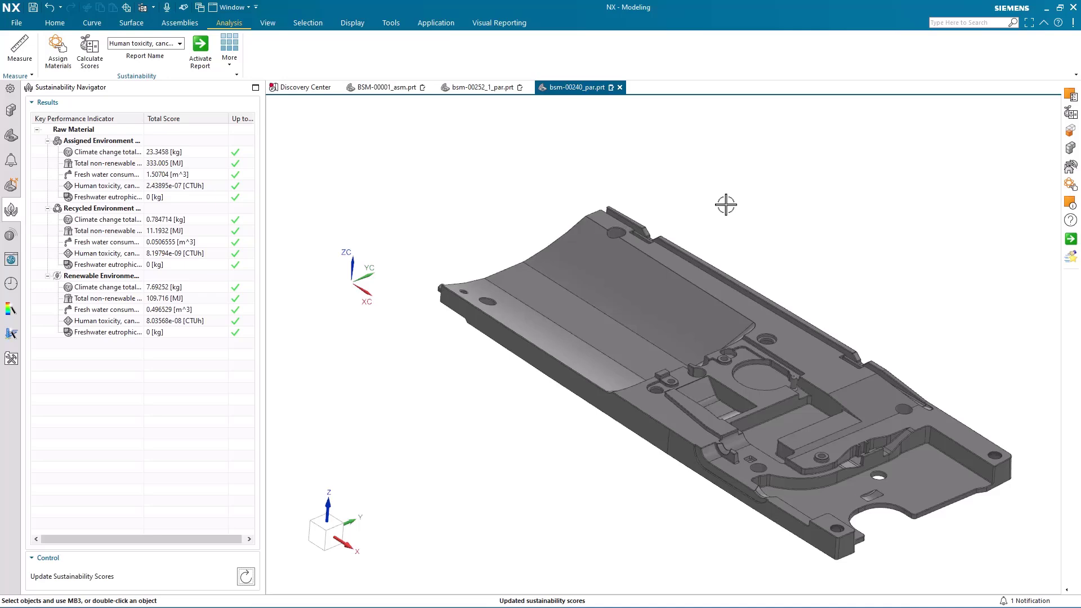
Colour the BSM-00001 assembly by Climate Change Total CO2 eq Score using Visual Reporting.
click(387, 88)
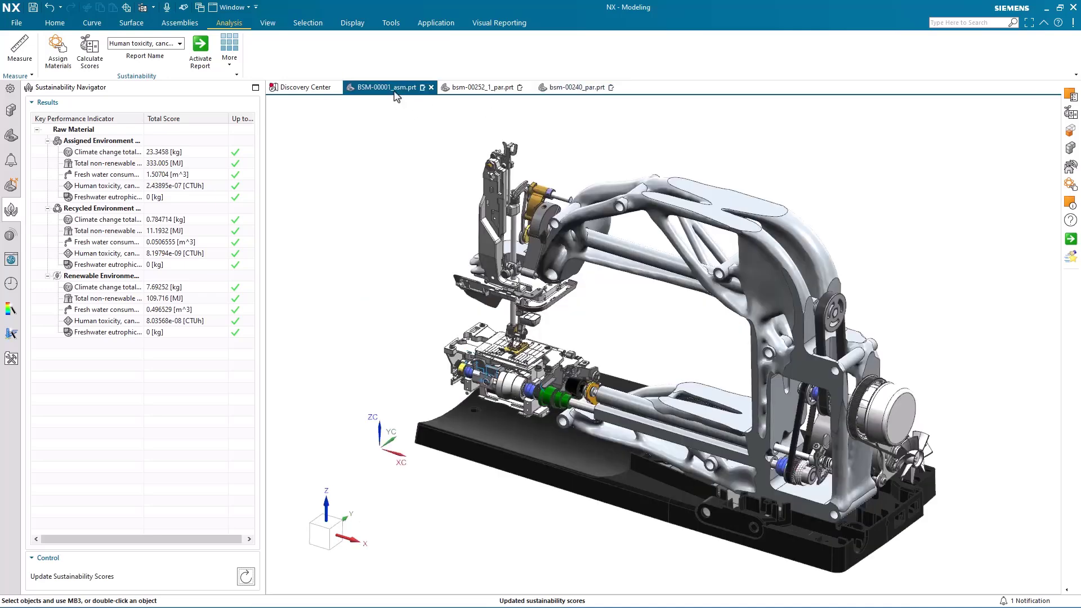
click(10, 235)
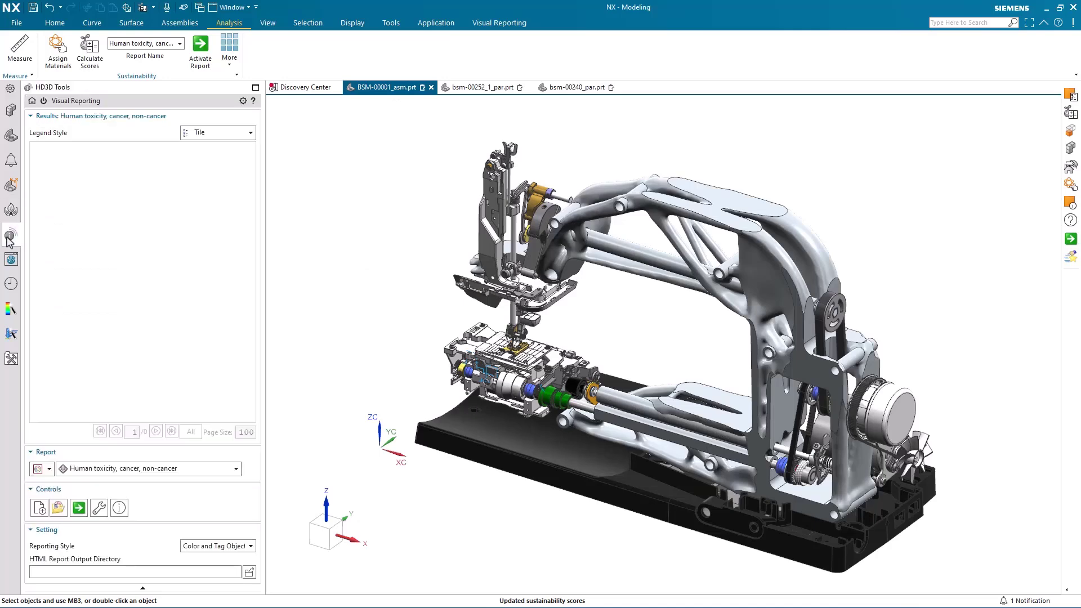
click(169, 469)
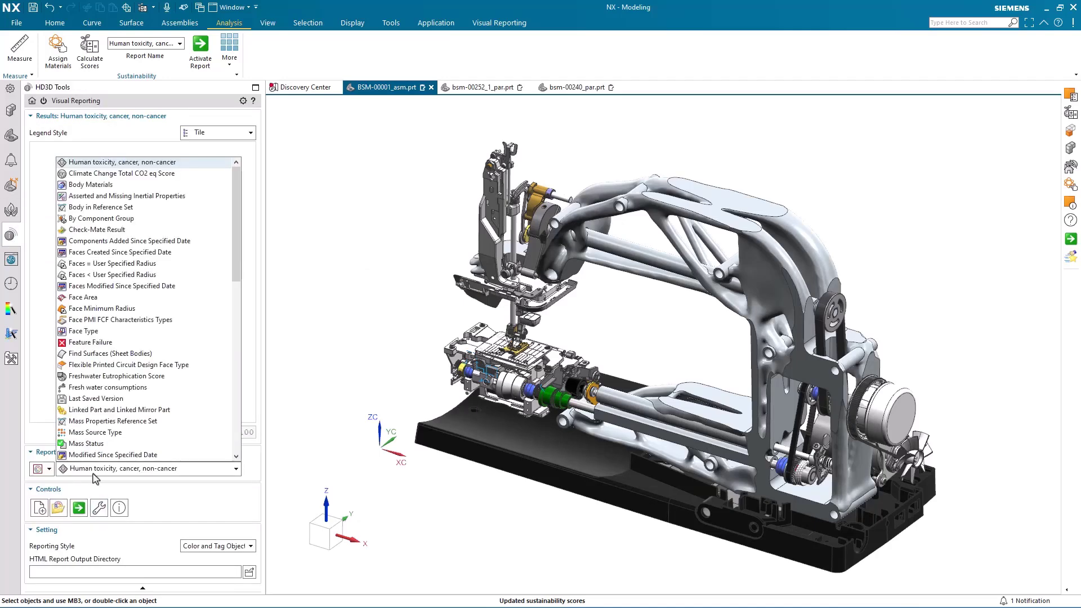
click(150, 176)
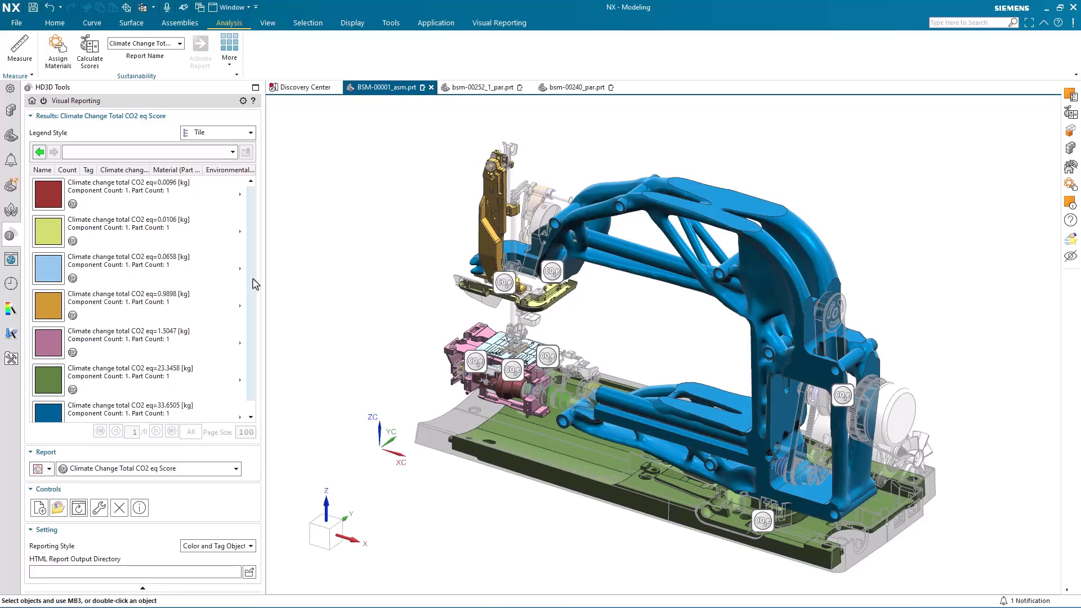
scroll(256, 285, down, 1)
scroll(256, 293, up, 1)
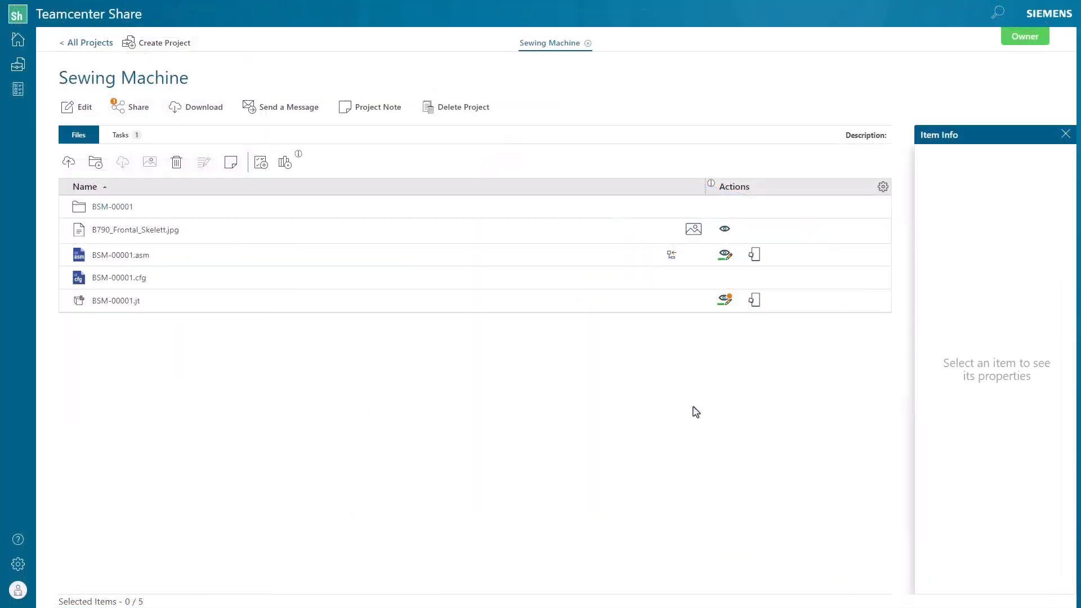
Message a colleague the pasted summary of the frame's 56 kg CO2 reduction and plate's increase.
click(284, 108)
click(394, 223)
text(ali)
click(424, 274)
click(444, 425)
click(425, 299)
text(CO2 score on the main frame has gone down by 56 kg due to the generative design. However, the material change on the bottom plate has increased the CO2 production by about 14 kg. Using the recycled version of AL 2014 reduces the impact by more than 2x.)
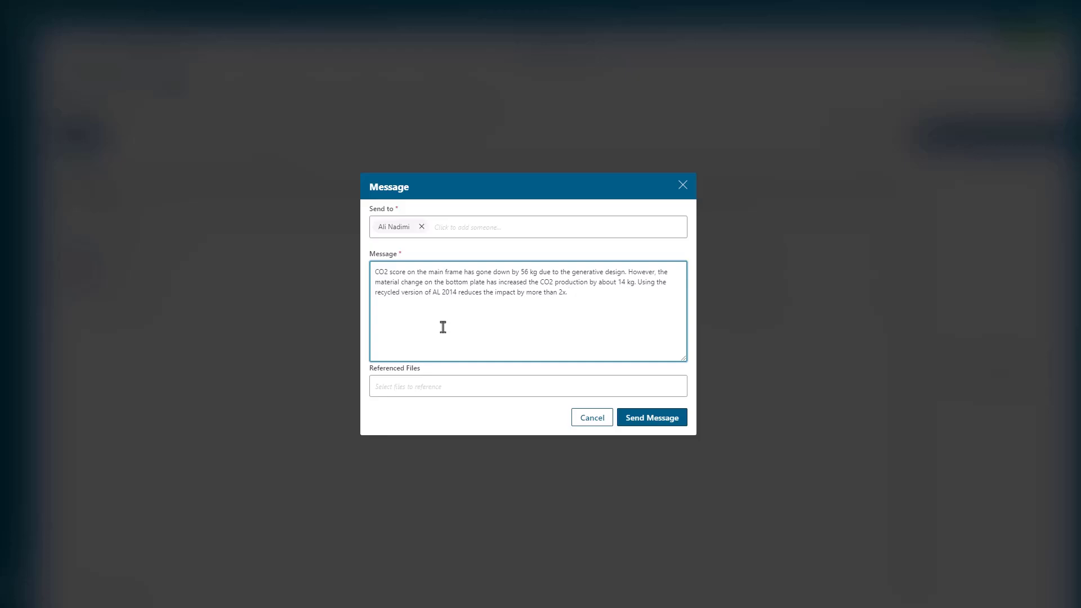
click(670, 422)
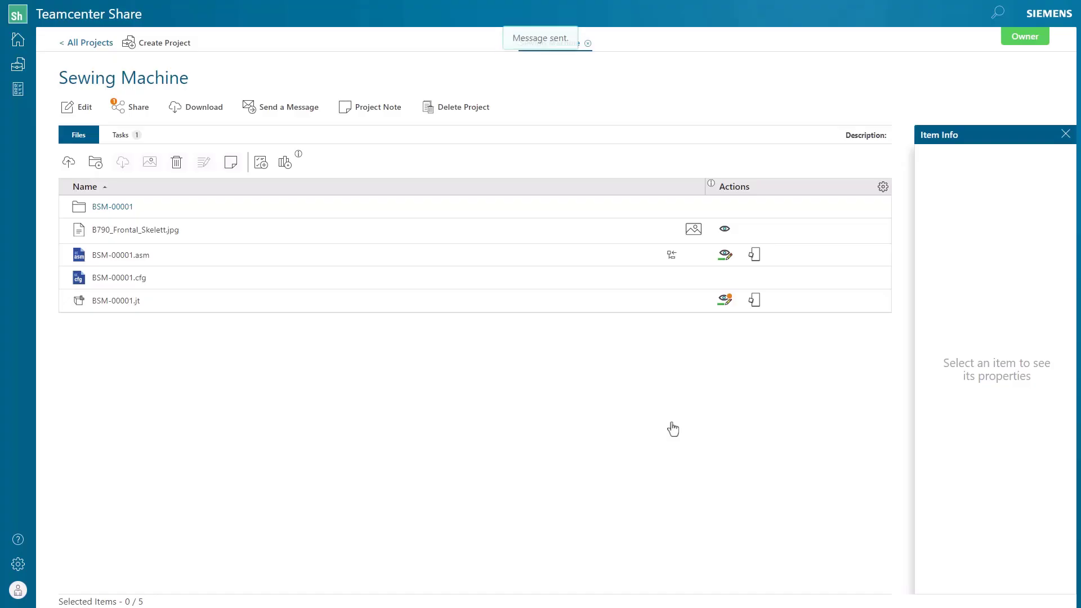
Move the Sustainability Changes card from To Do to Completed on the Task Board.
click(18, 89)
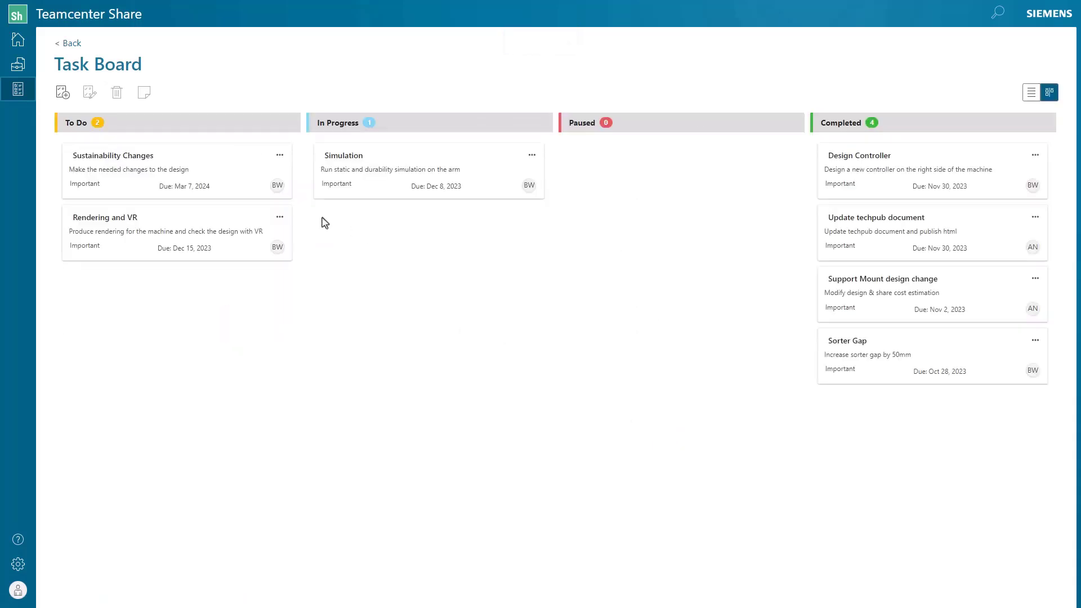
click(280, 156)
mouse_move(290, 174)
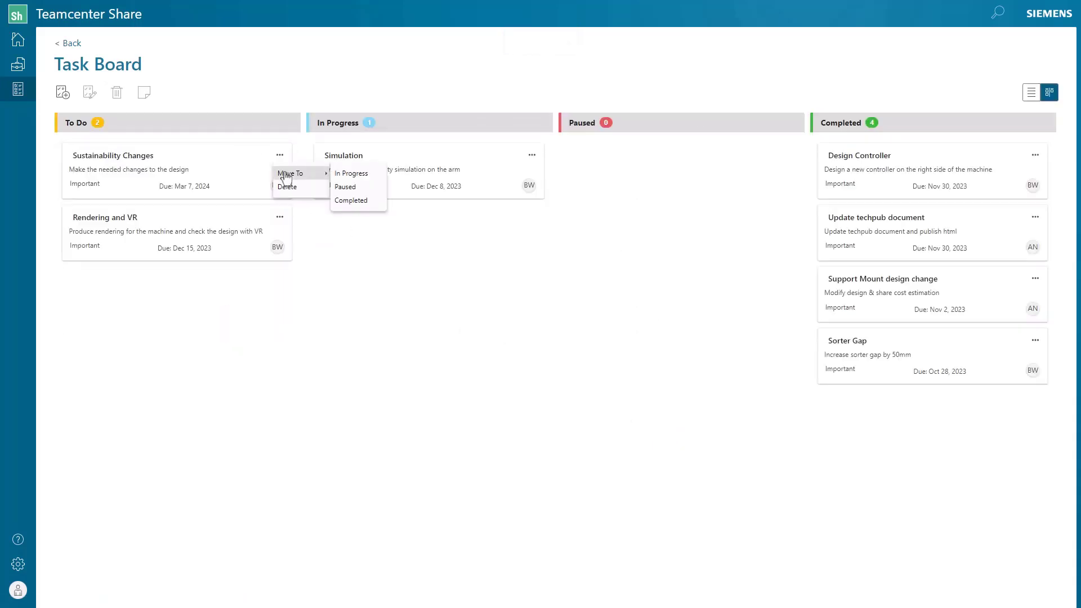
click(353, 201)
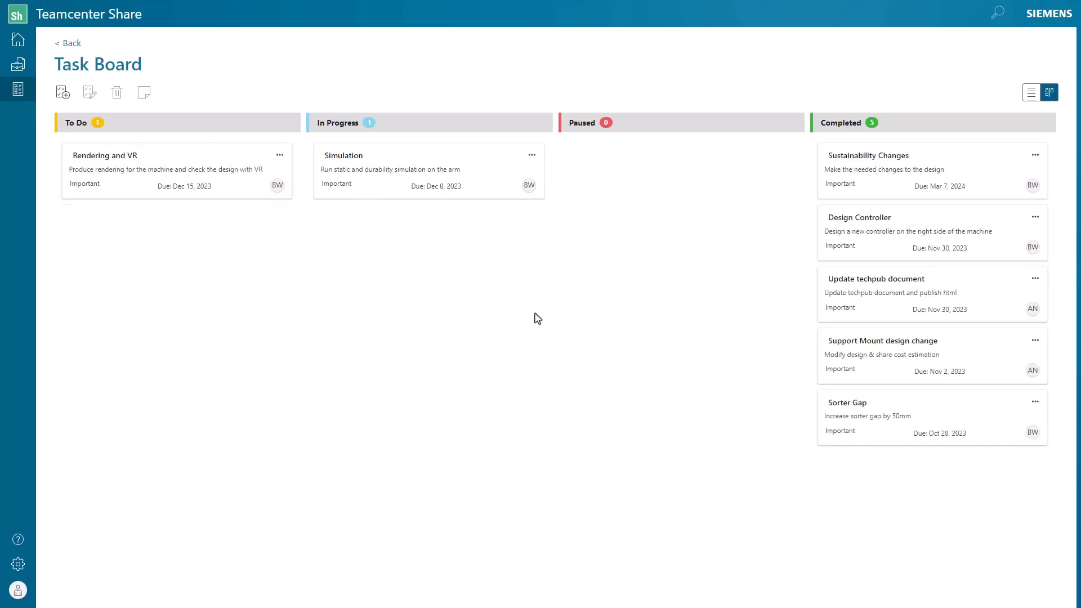